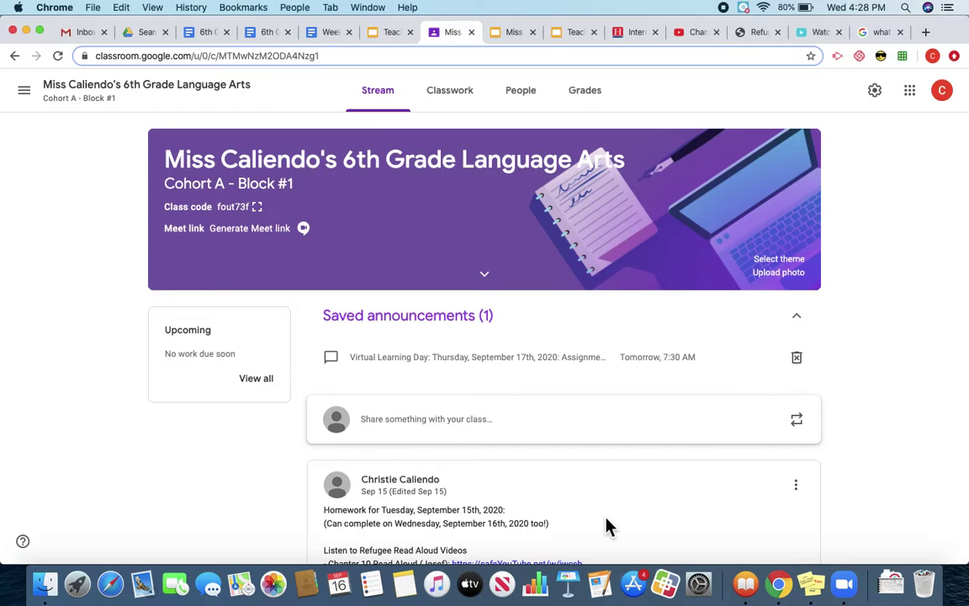
Open the saved Virtual Learning Day announcement and review the Assignment #1 instructions, highlighting the video login details and the independent reading line
left_click(527, 372)
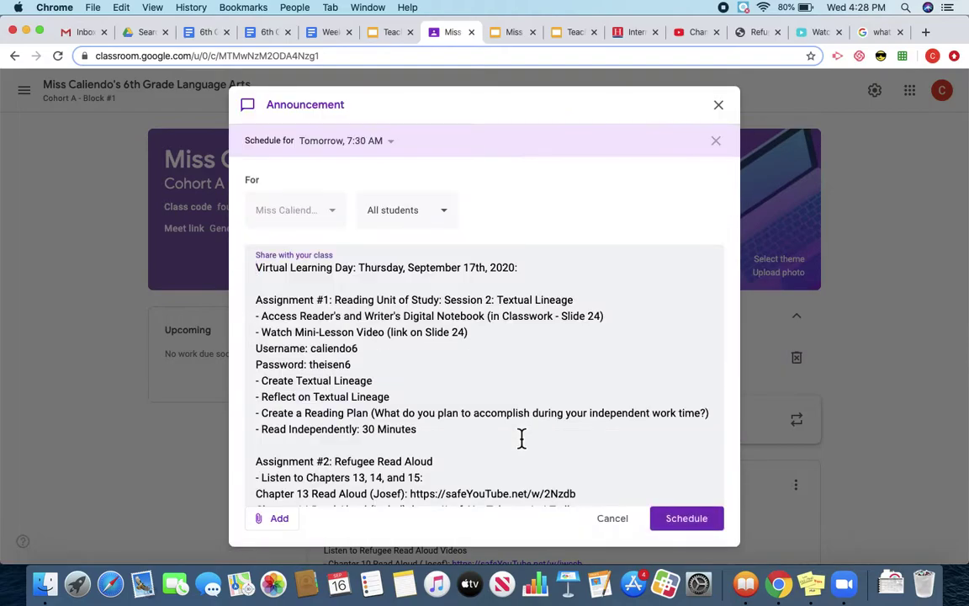
scroll(519, 439, "down", 3)
scroll(522, 439, "down", 1)
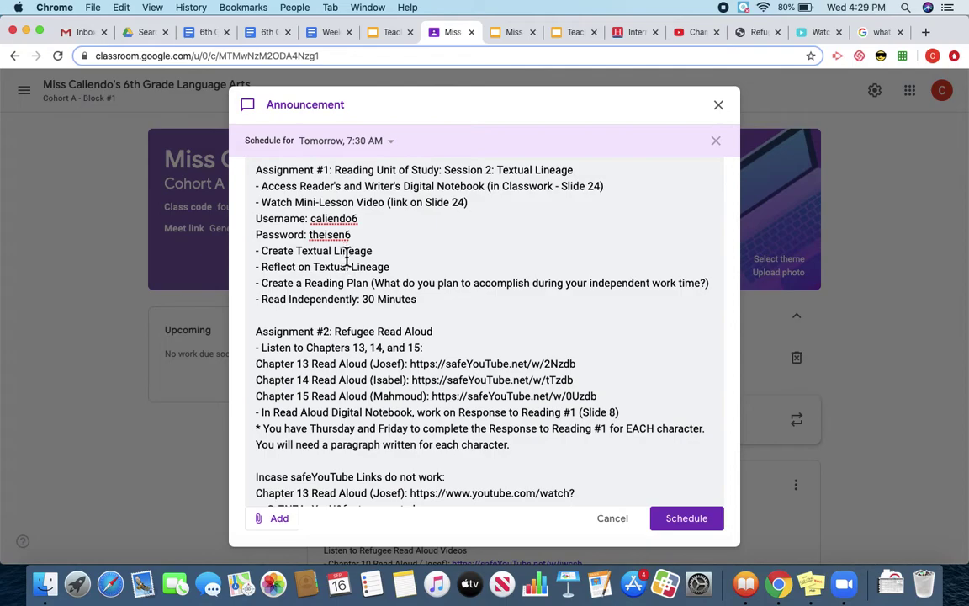
left_click_drag(357, 235, 252, 227)
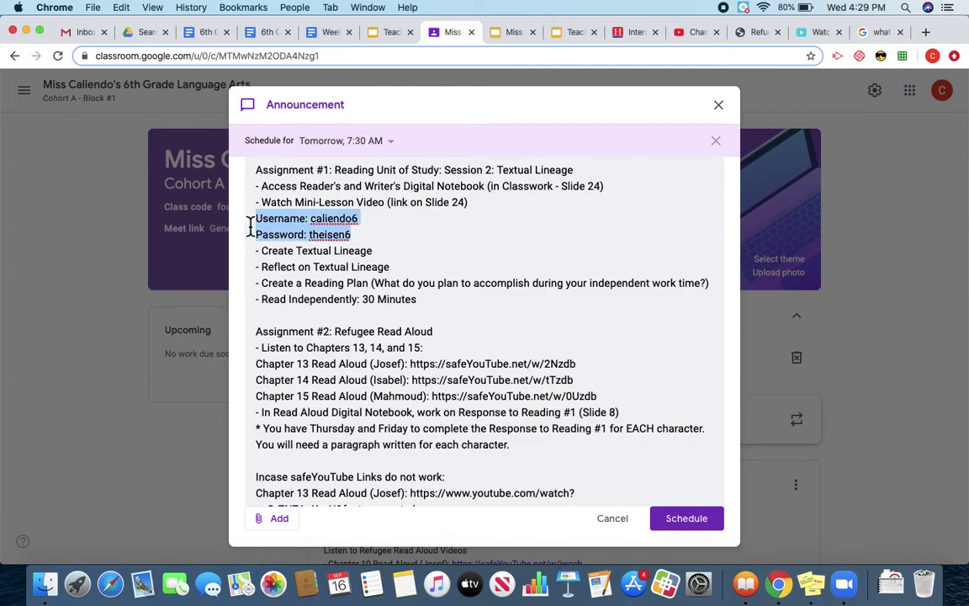
left_click(396, 254)
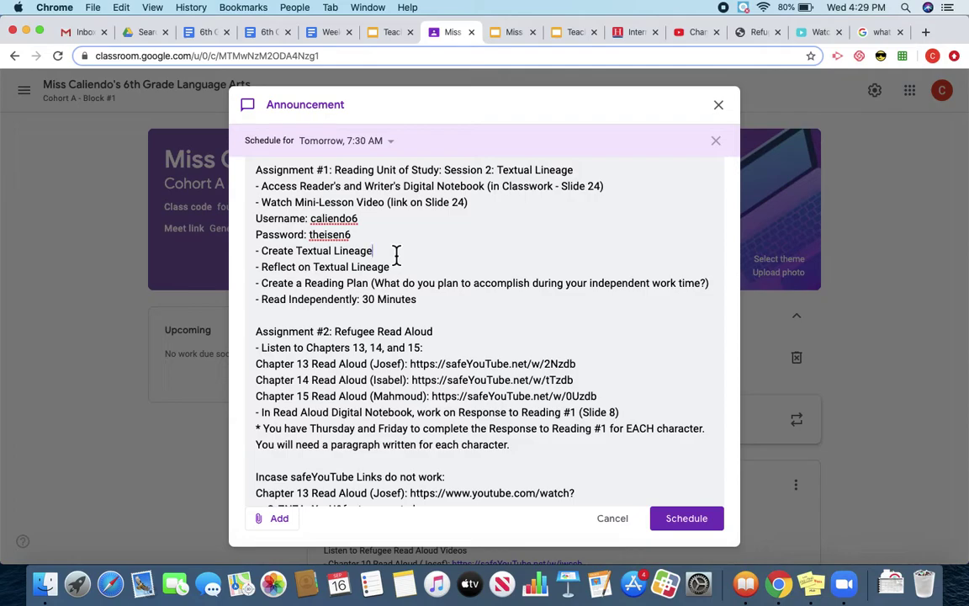
left_click_drag(425, 307, 252, 301)
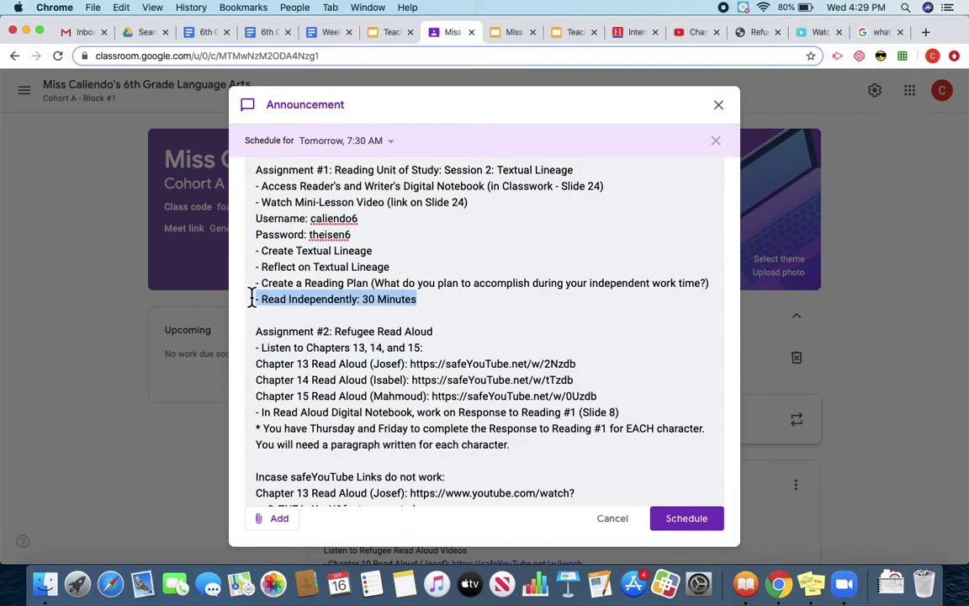
Review the Assignment #2 Refugee read-aloud instructions and schedule the announcement for tomorrow at 7:30 AM
left_click(454, 331)
scroll(455, 334, "down", 1)
scroll(455, 335, "down", 2)
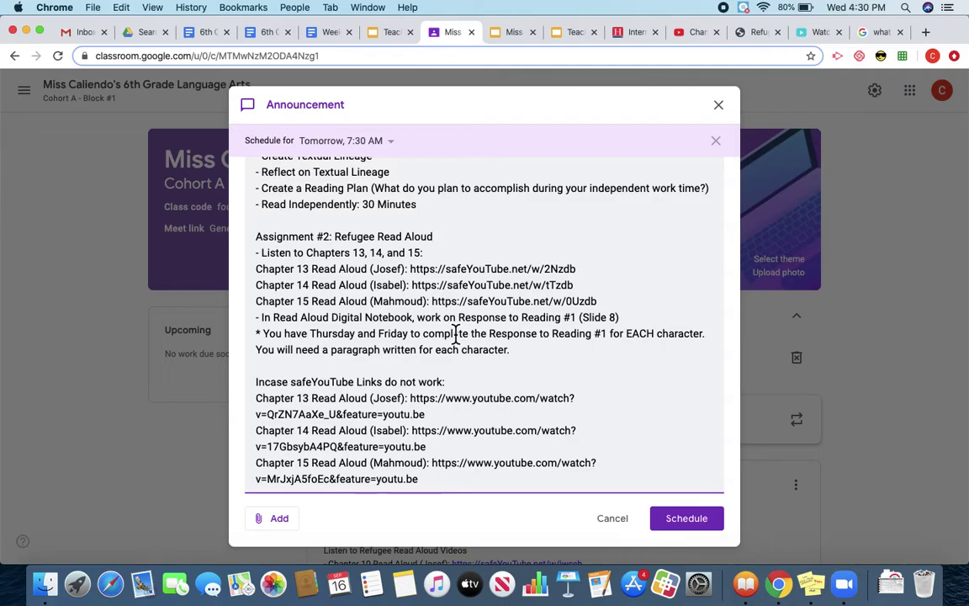
scroll(455, 334, "up", 5)
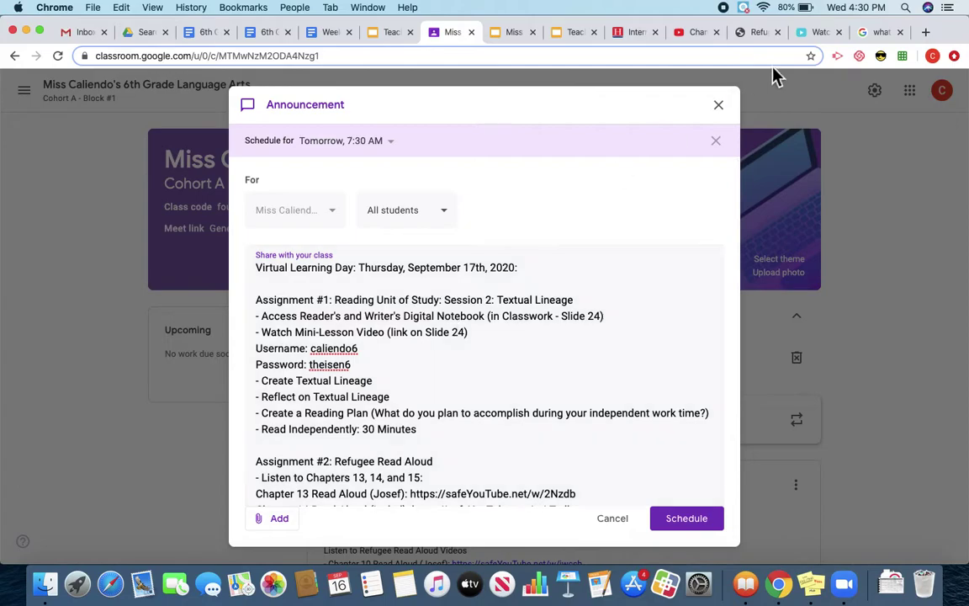
left_click(698, 533)
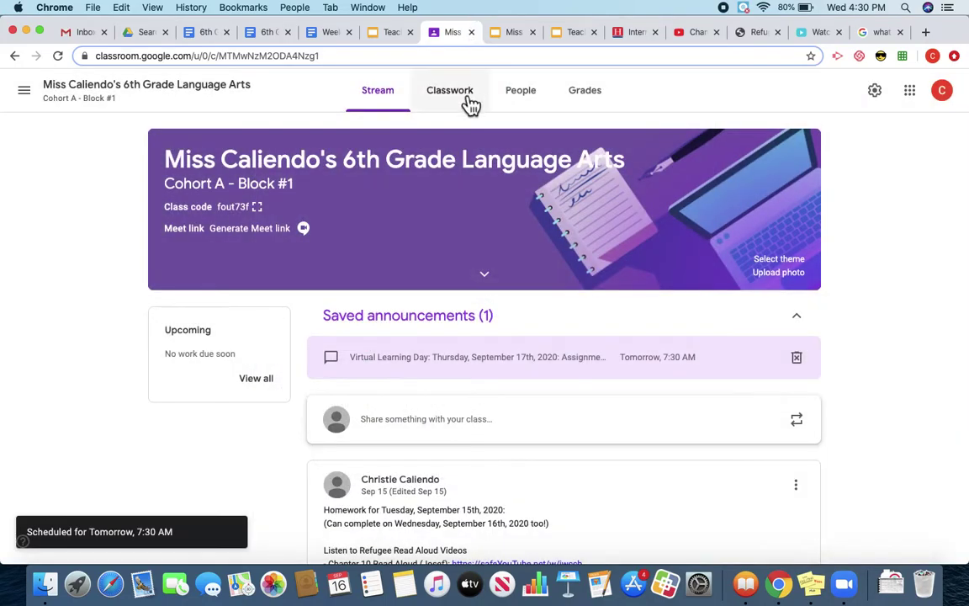
View the Student Copy of the Reader's and Writer's Digital Notebook from the Week of 9/14-9/18 classwork, and close it
left_click(454, 93)
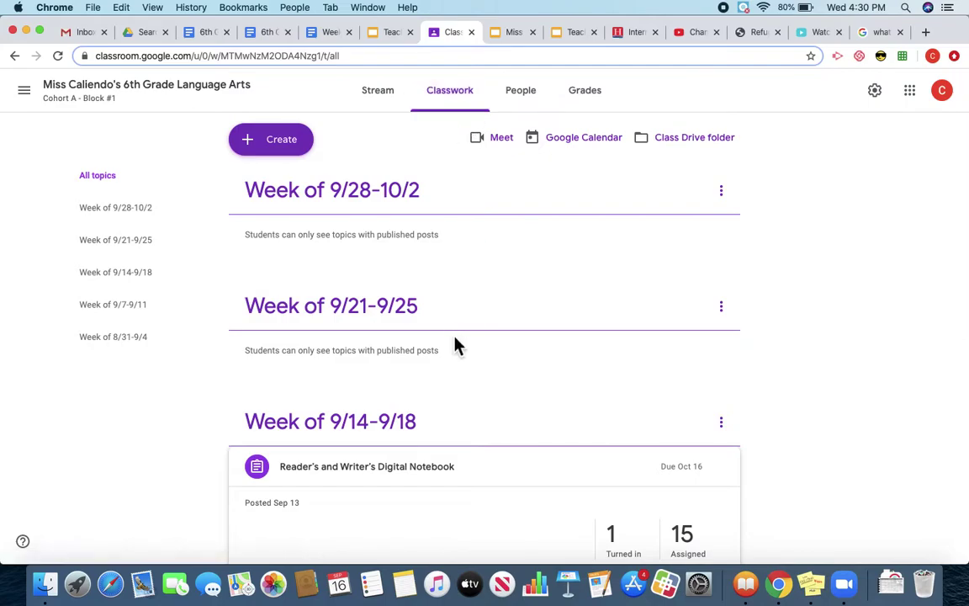
scroll(458, 345, "down", 1)
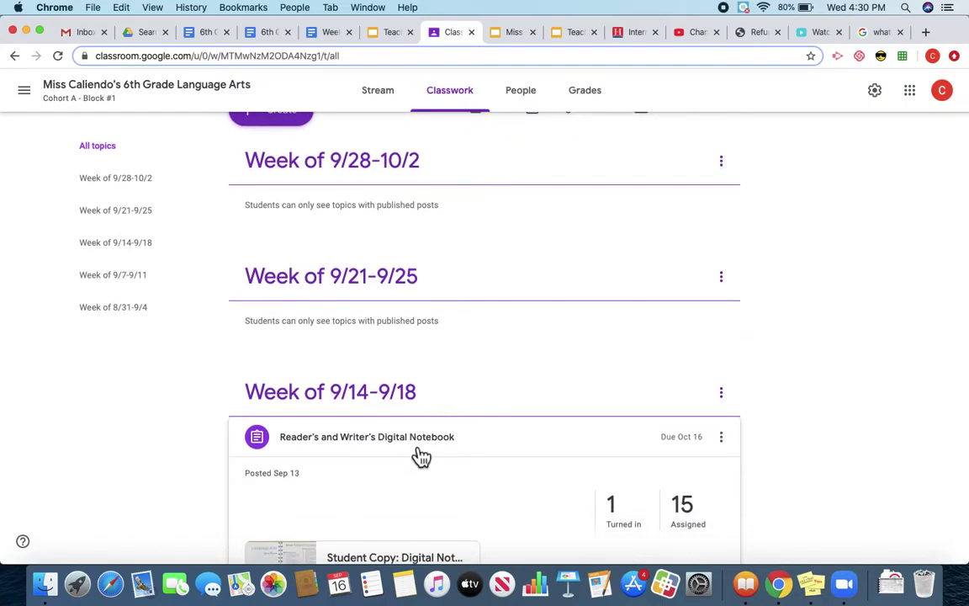
scroll(421, 455, "down", 5)
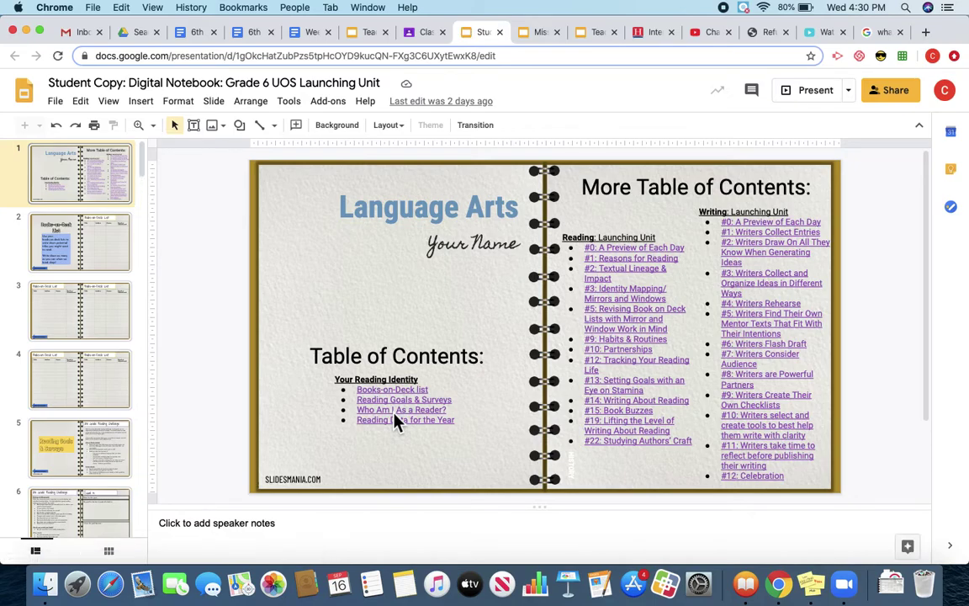
left_click(500, 33)
In the teacher's digital notebook, show the table of contents slide and go to slide 24, Session #2
left_click(477, 37)
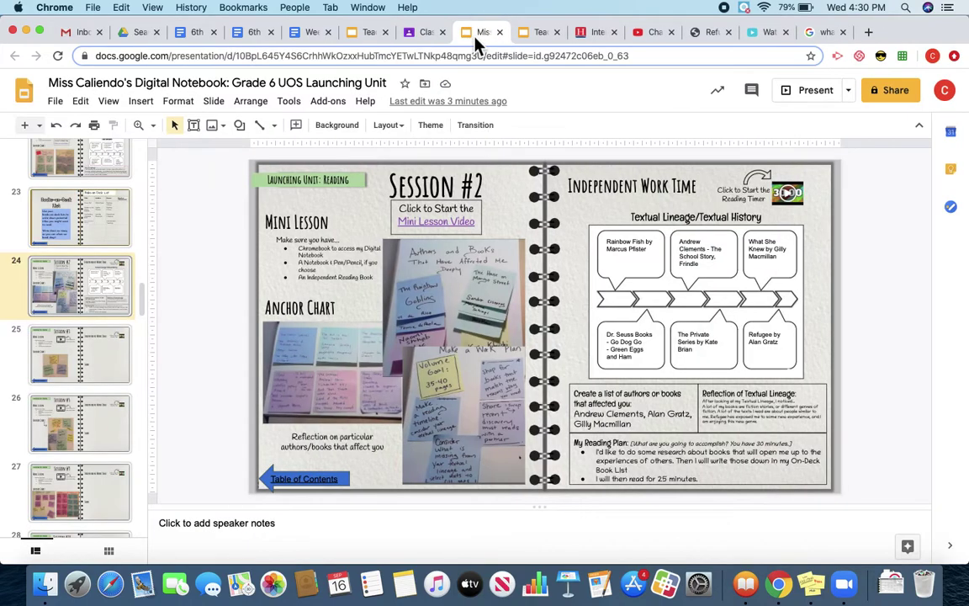
scroll(92, 252, "up", 15)
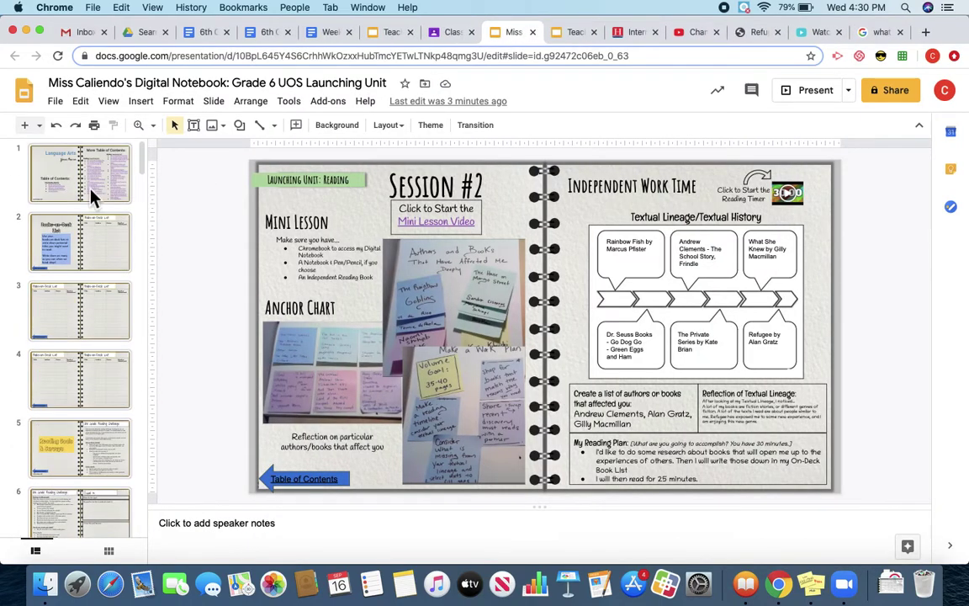
left_click(92, 196)
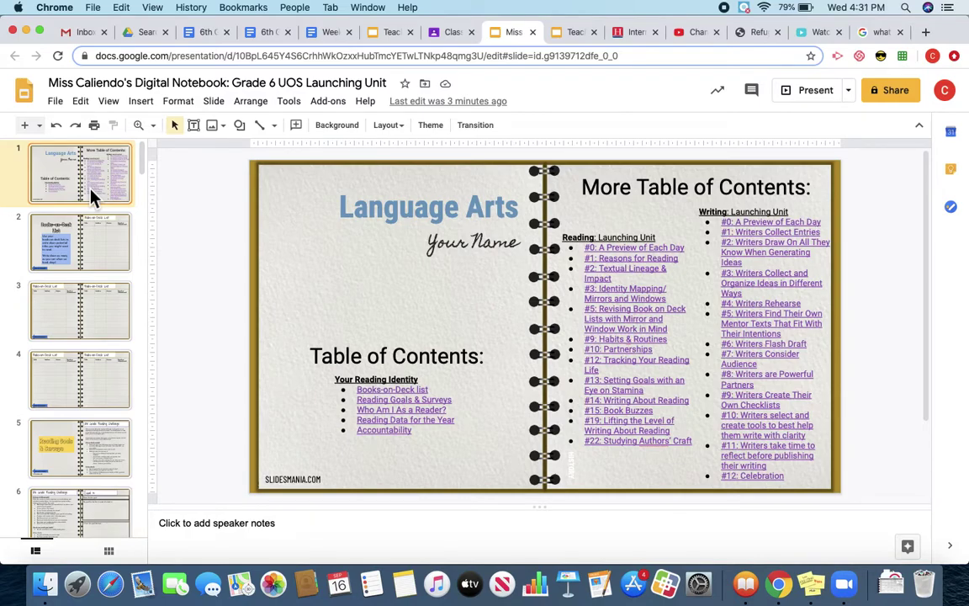
scroll(88, 341, "down", 12)
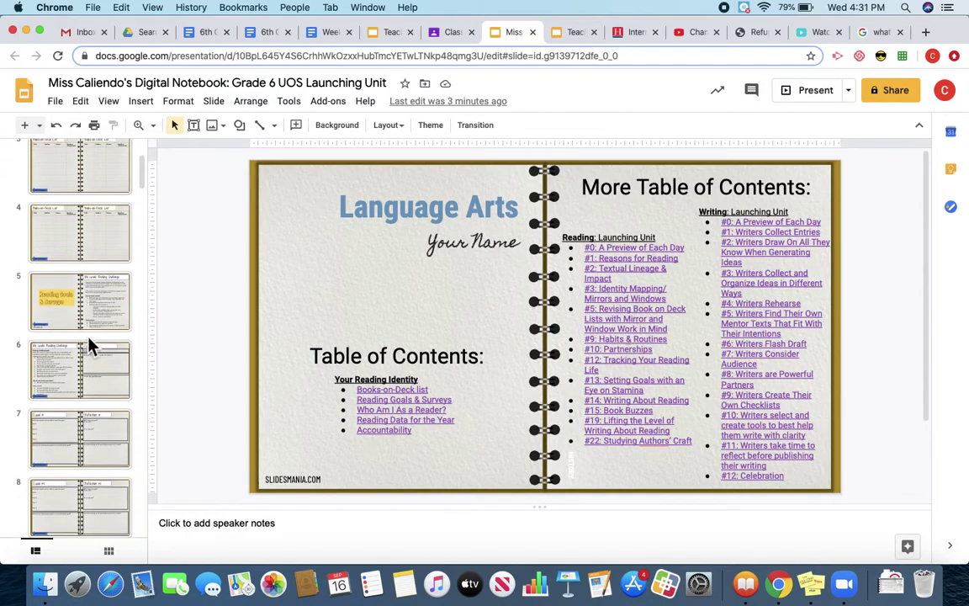
scroll(91, 345, "down", 5)
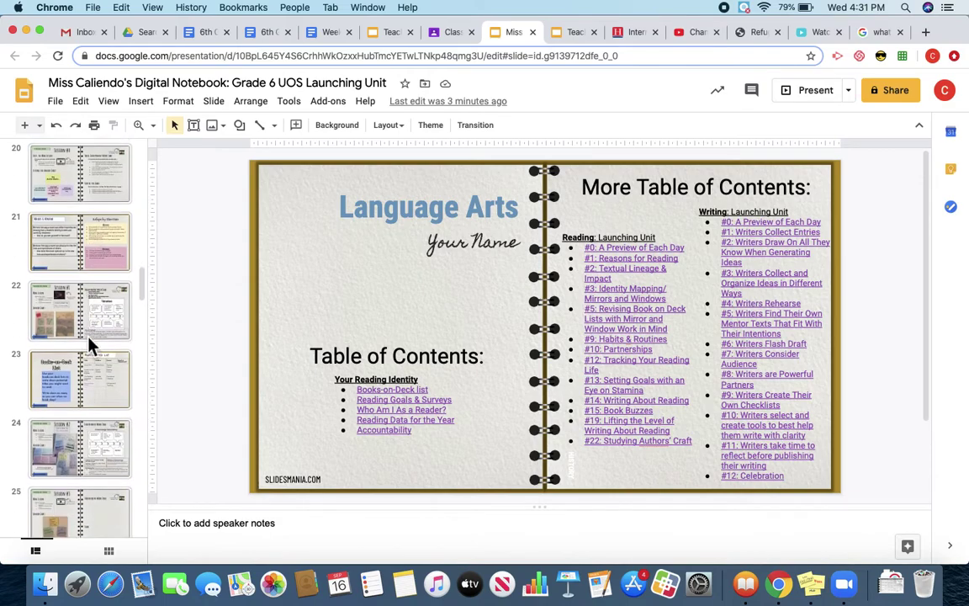
left_click(81, 442)
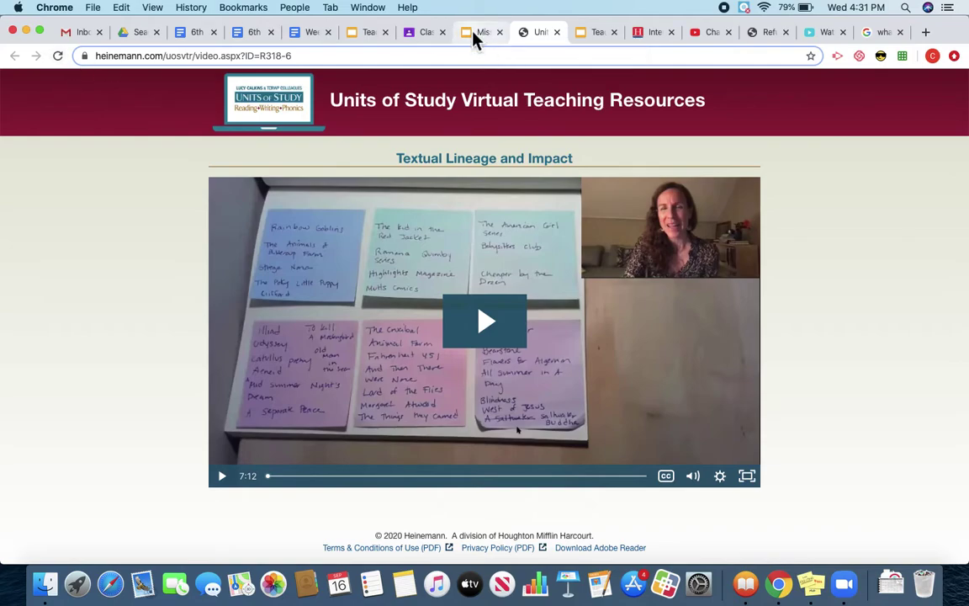
Reopen the saved Virtual Learning Day announcement in the class Stream and highlight the username and password lines for the mini-lesson video
left_click(418, 40)
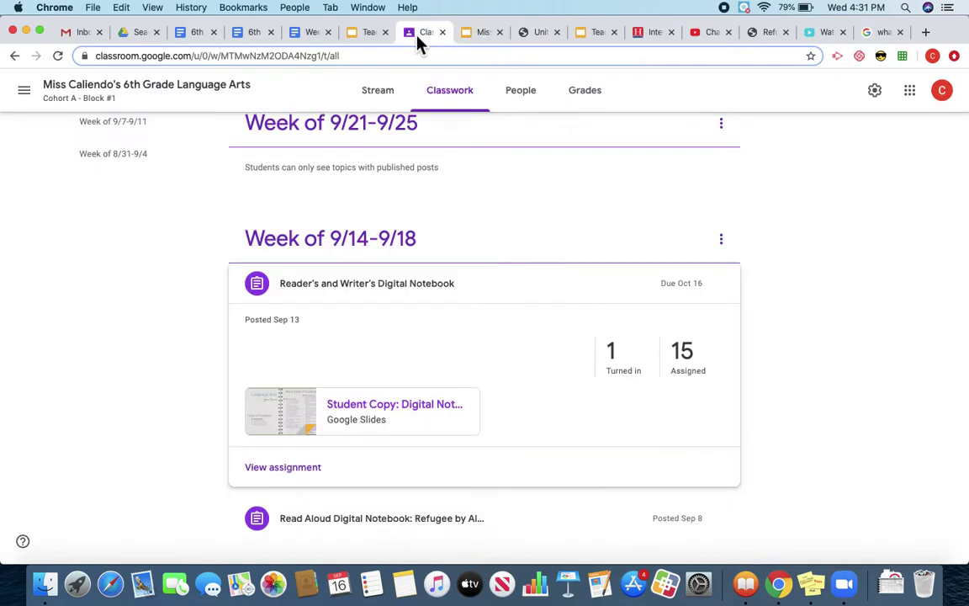
left_click(377, 93)
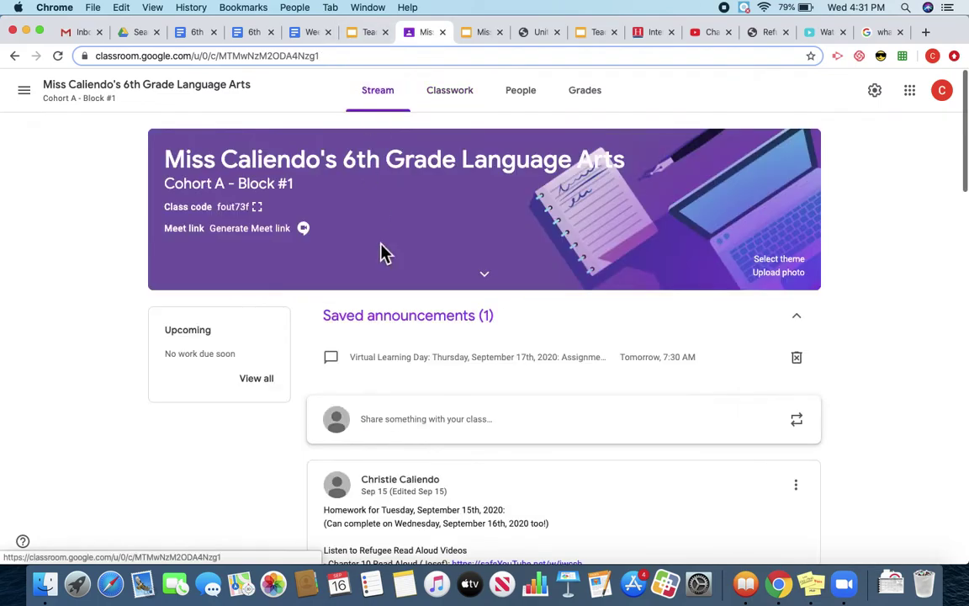
left_click(418, 378)
left_click_drag(363, 368, 255, 348)
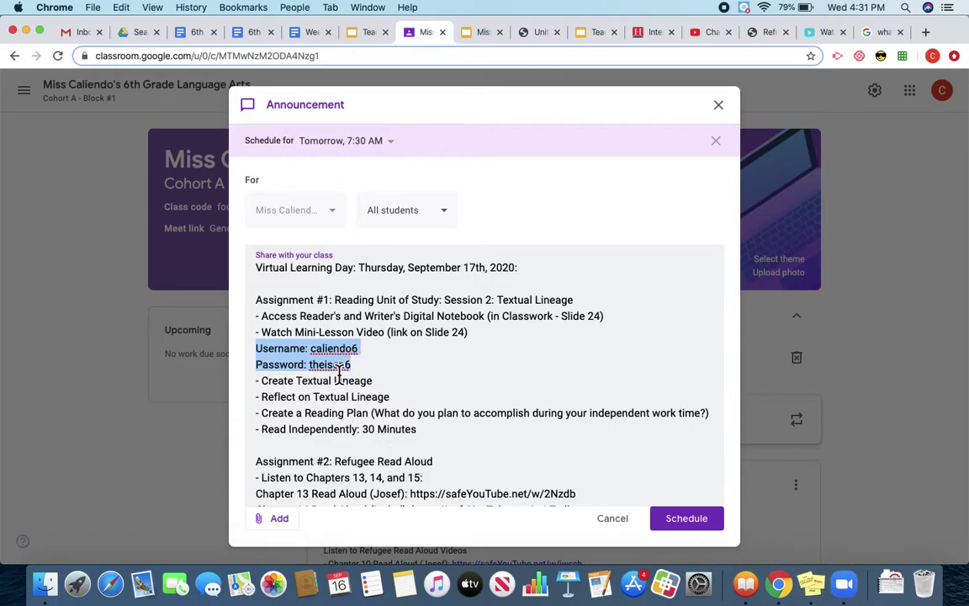
View the Textual Lineage and Impact video page, and return to the Session #2 slide with nothing selected
left_click(538, 36)
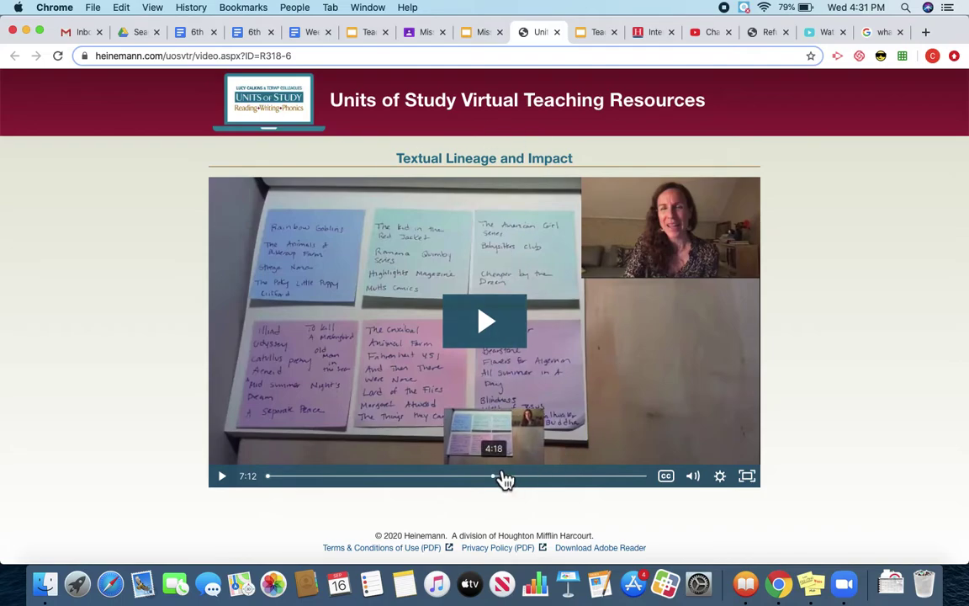
left_click(484, 39)
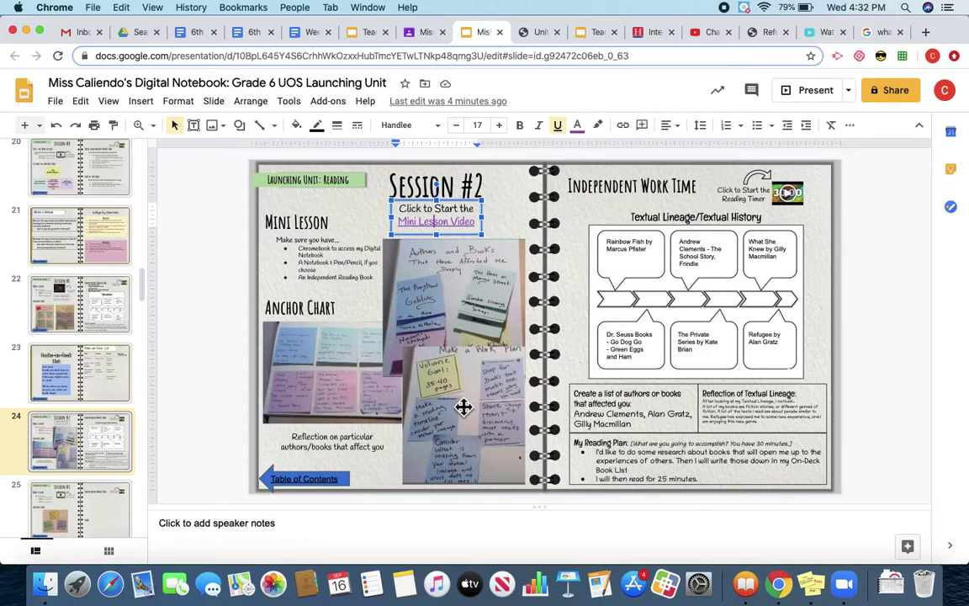
left_click(505, 202)
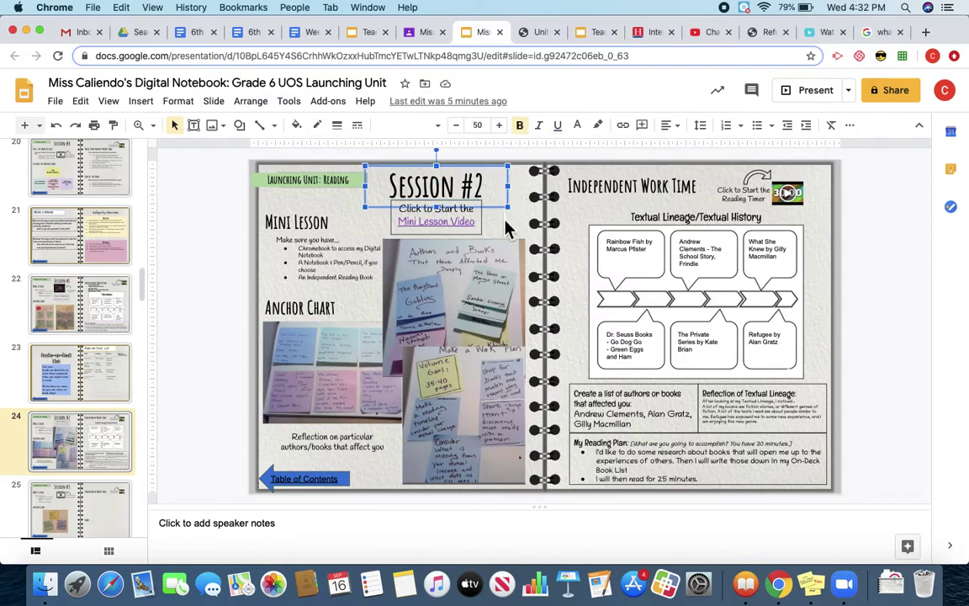
left_click(505, 225)
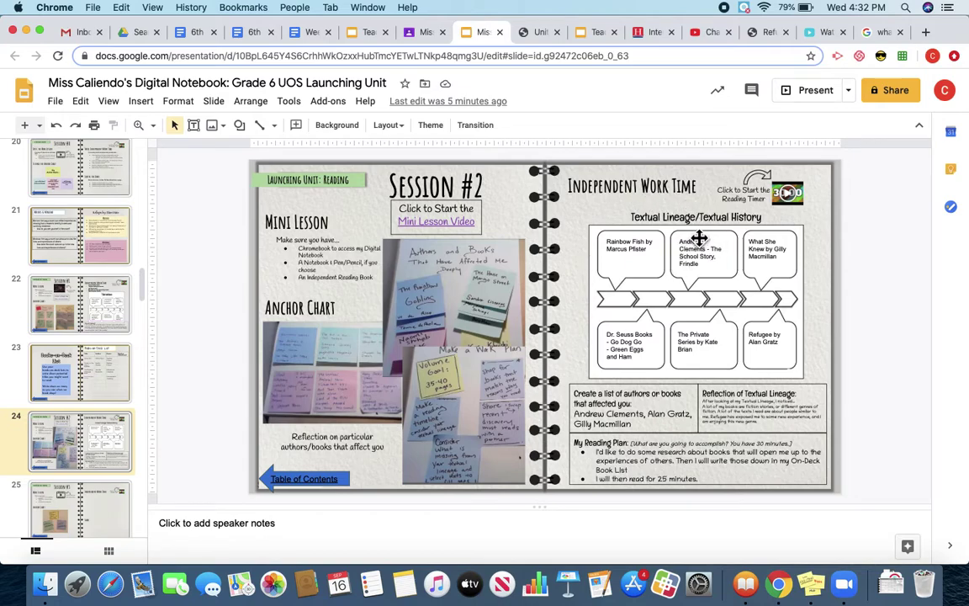
type(",")
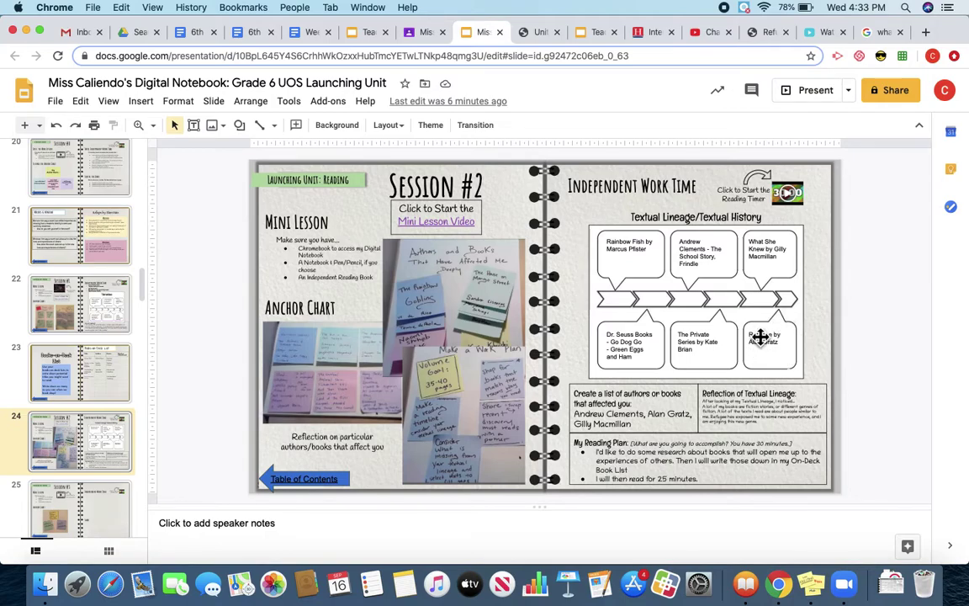
Examine the Textual Lineage timeline, the authors list and the reading plan on slide 24 at 100% zoom
left_click(154, 127)
left_click(188, 199)
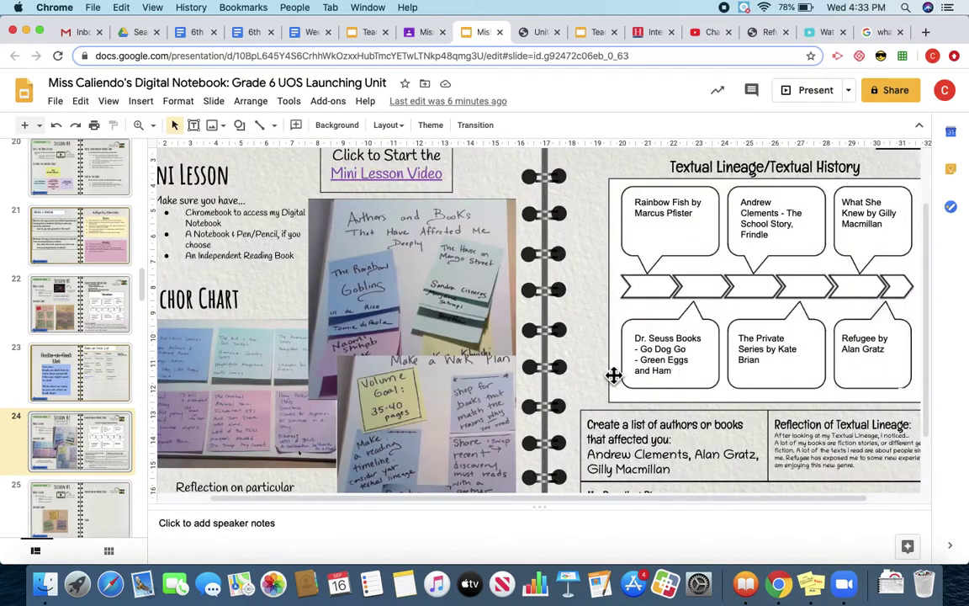
left_click_drag(432, 500, 630, 502)
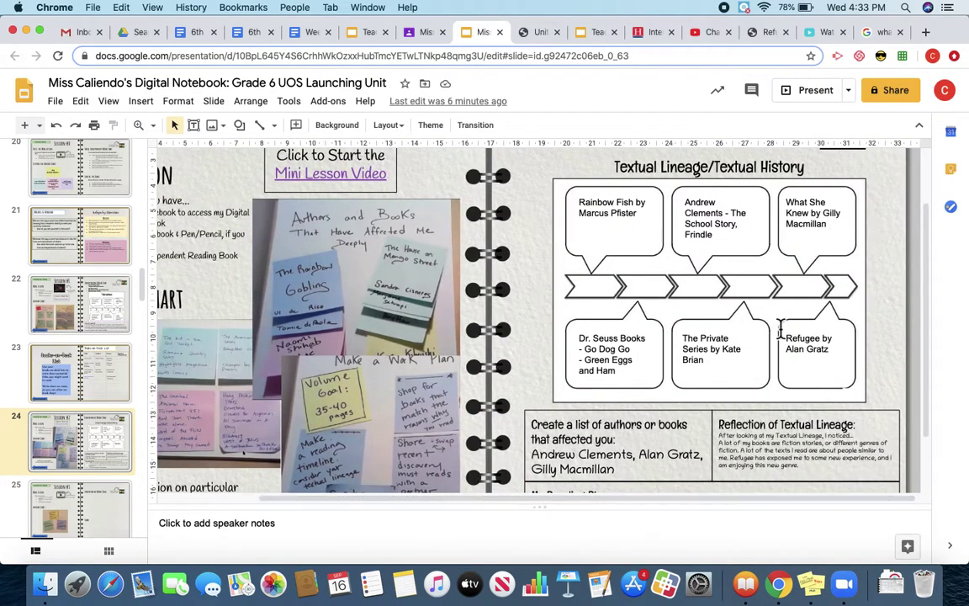
left_click_drag(929, 229, 925, 246)
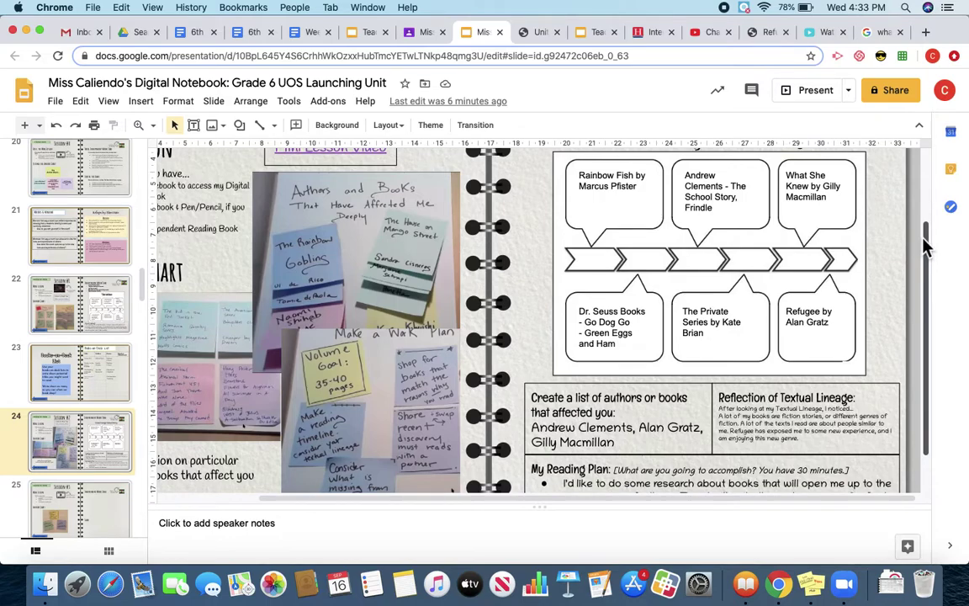
left_click_drag(926, 246, 913, 333)
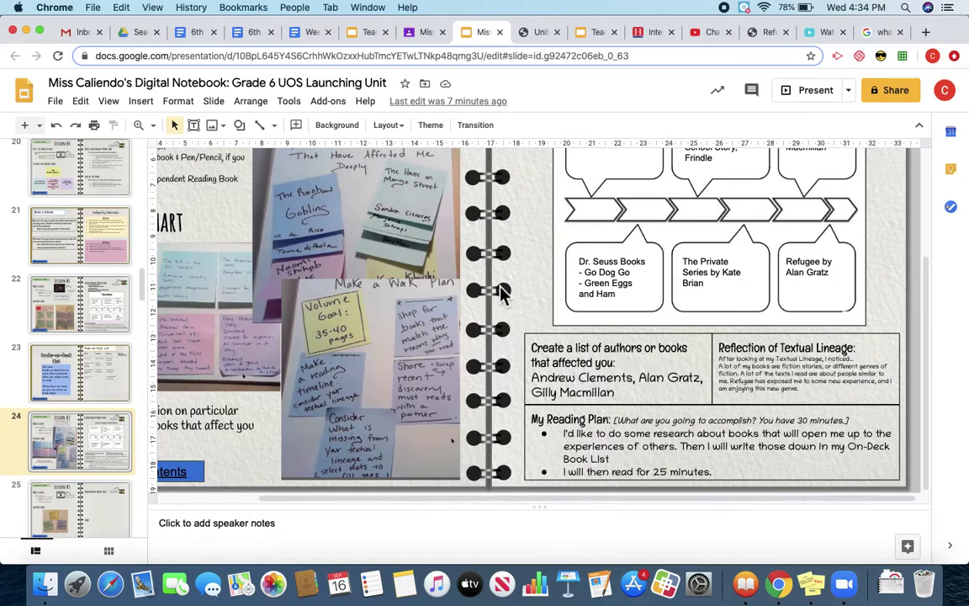
Enlarge slide 24 to 200% and read the Reflection of Textual Lineage against the timeline and My Reading Plan
left_click(154, 125)
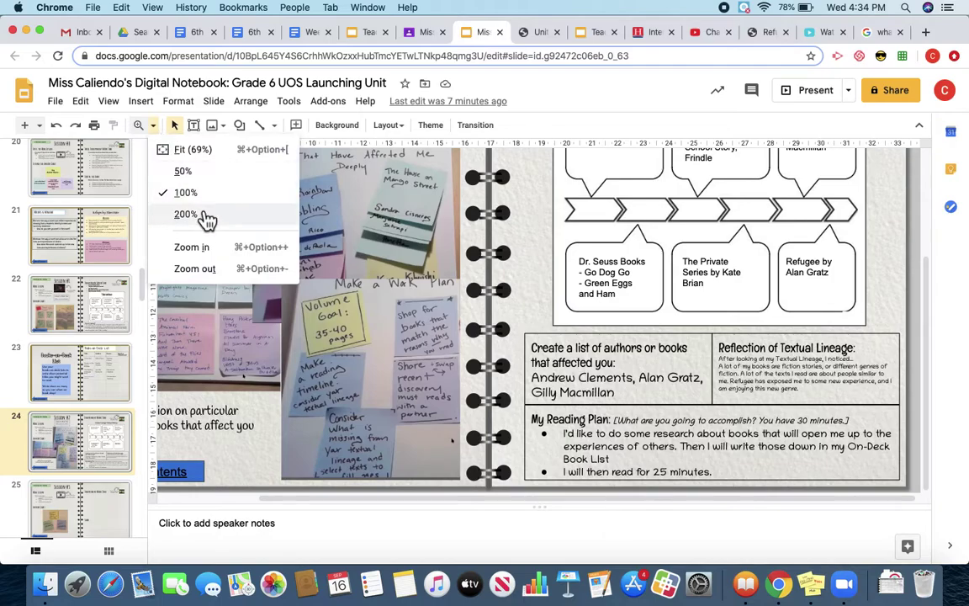
left_click(202, 215)
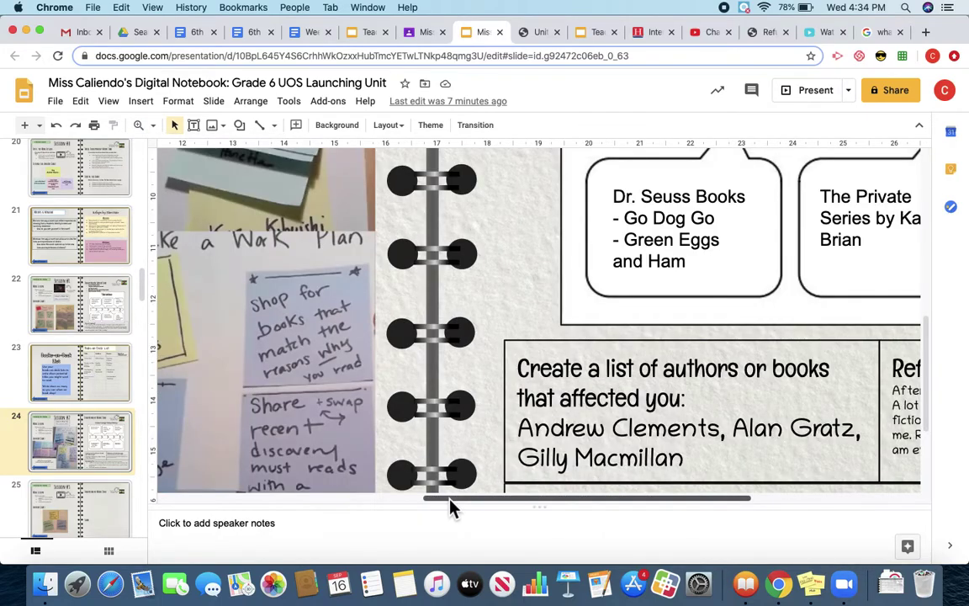
left_click_drag(581, 498, 757, 498)
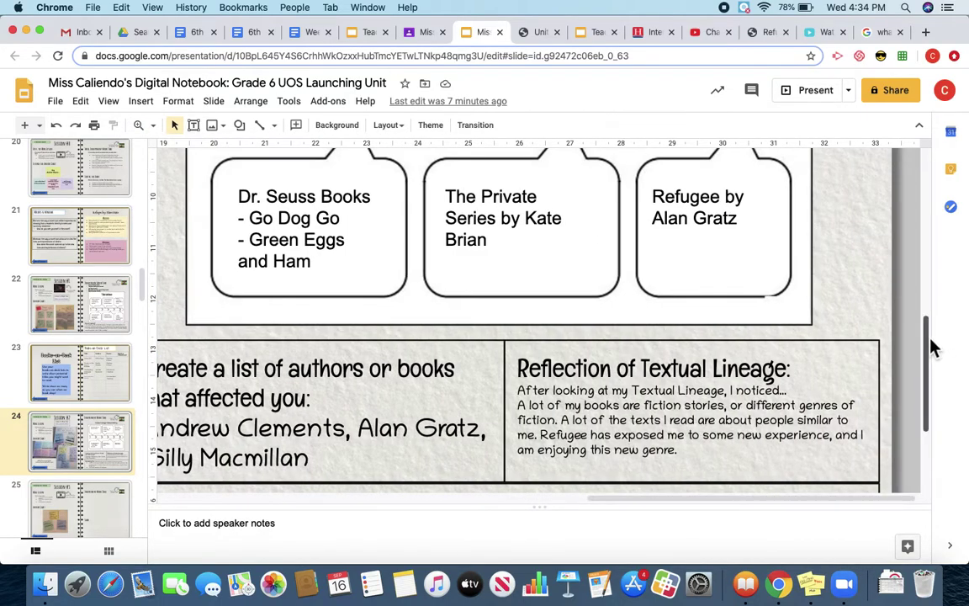
left_click_drag(931, 346, 914, 390)
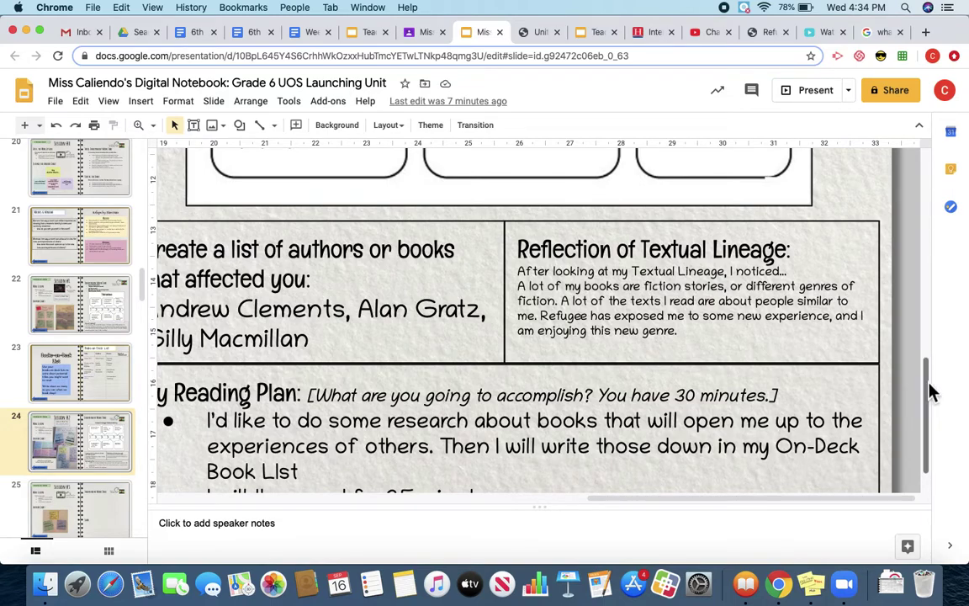
left_click_drag(925, 394, 919, 266)
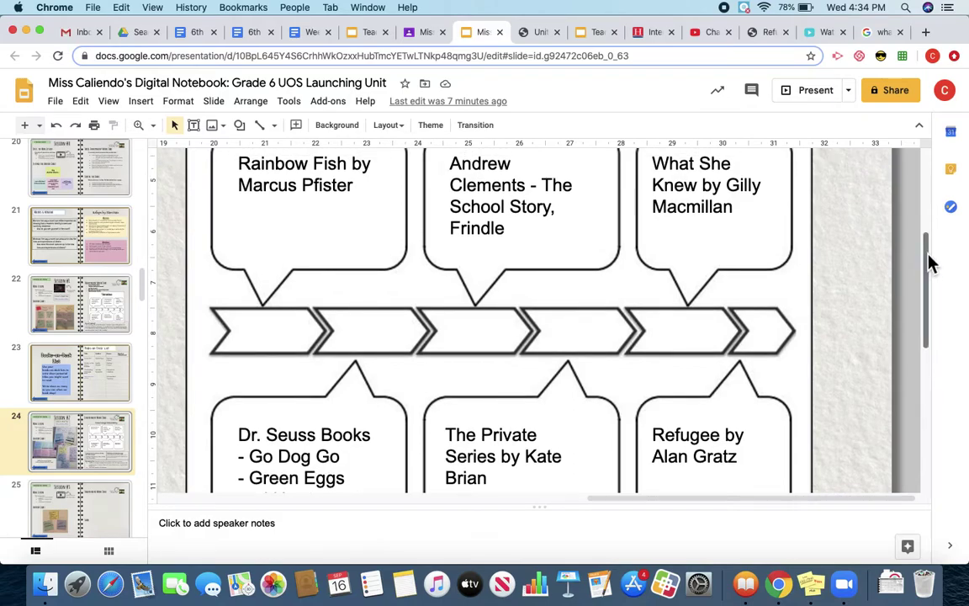
left_click_drag(929, 260, 925, 387)
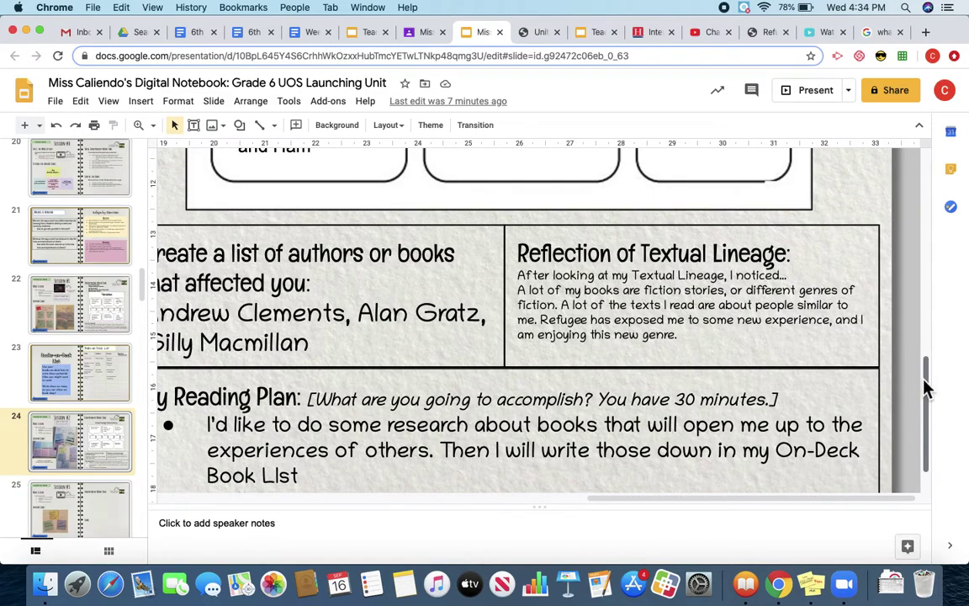
Compare the Reflection of Textual Lineage with the timeline on slide 24, and set the zoom to 100% to read My Reading Plan
left_click_drag(926, 388, 925, 388)
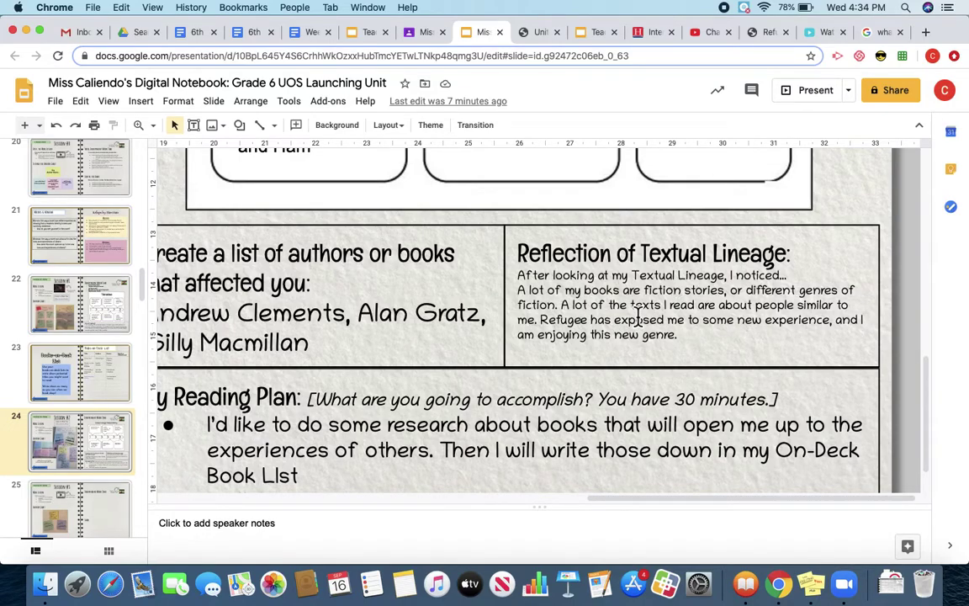
left_click_drag(917, 402, 907, 255)
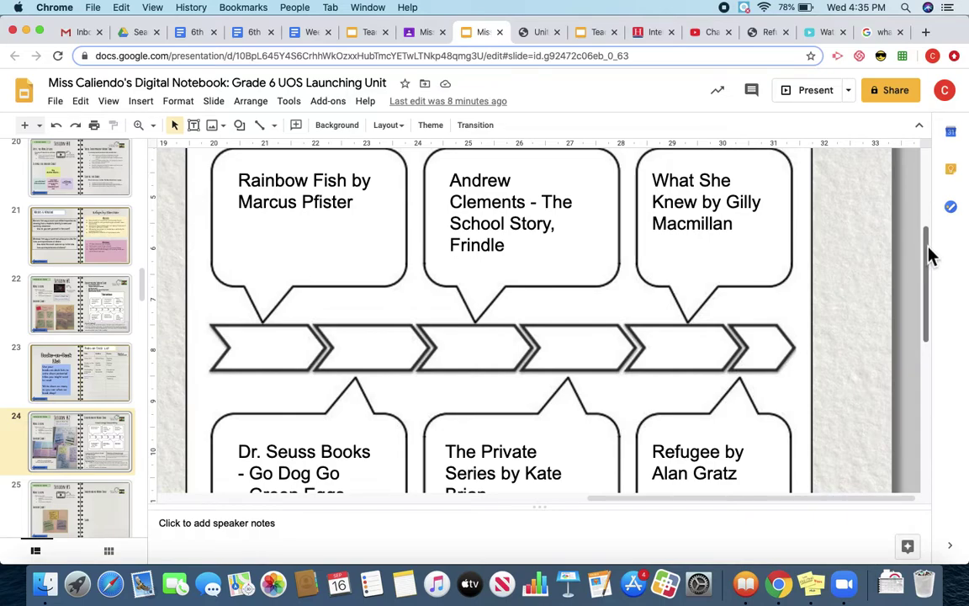
left_click_drag(930, 255, 925, 383)
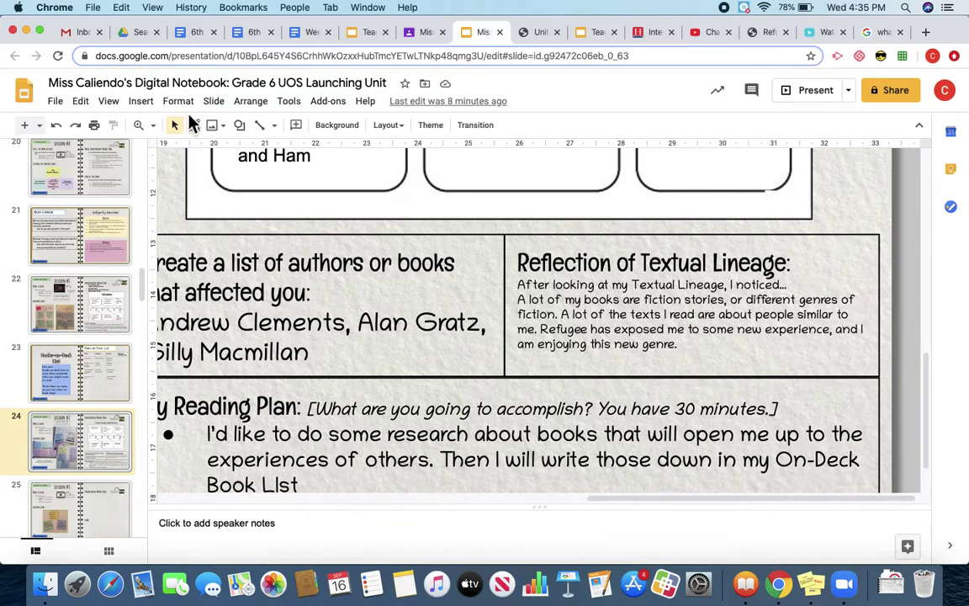
left_click(154, 126)
left_click(185, 192)
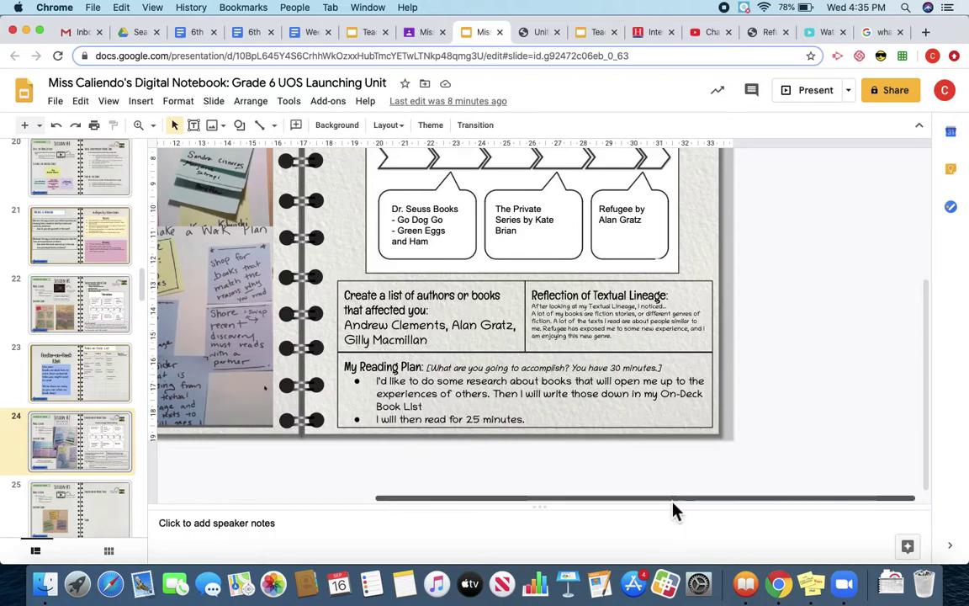
mouse_move(672, 503)
left_mouse_down()
mouse_move(604, 510)
mouse_move(667, 504)
left_mouse_up()
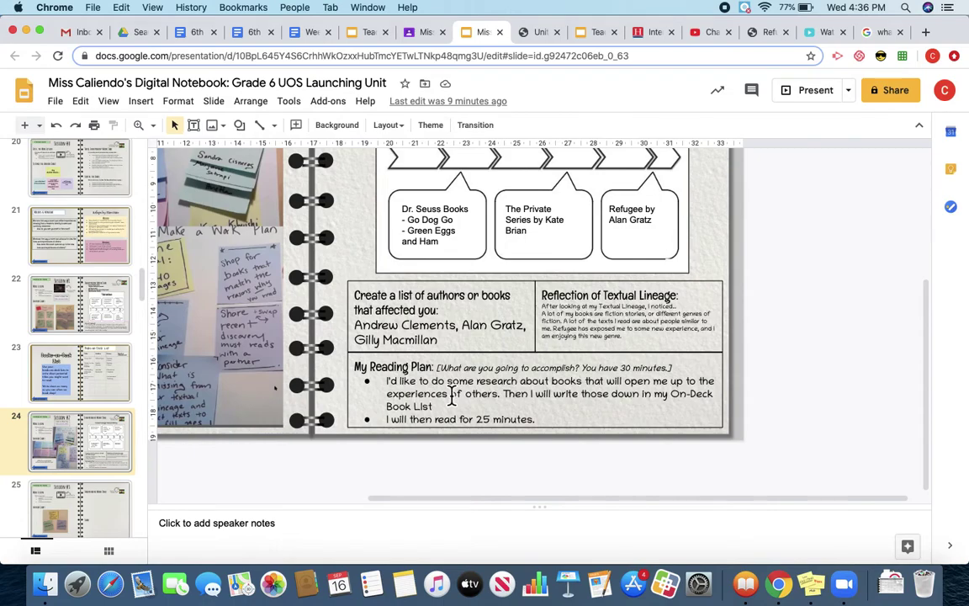
Look over the Books-on-Deck list on slide 23 and return to the Session #2 notebook page on slide 24
left_click(113, 390)
scroll(424, 343, "up", 2)
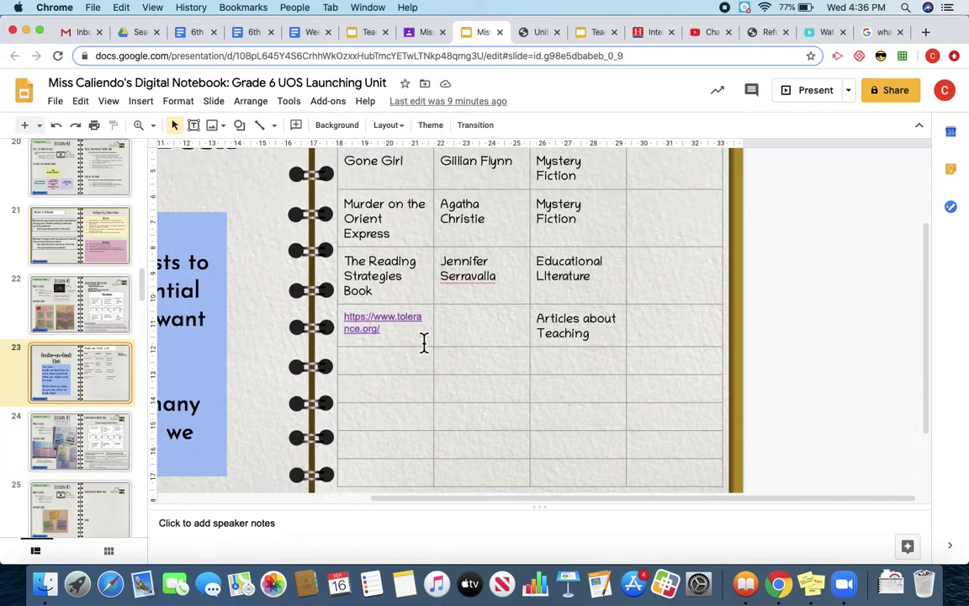
scroll(424, 343, "up", 1)
scroll(424, 342, "down", 2)
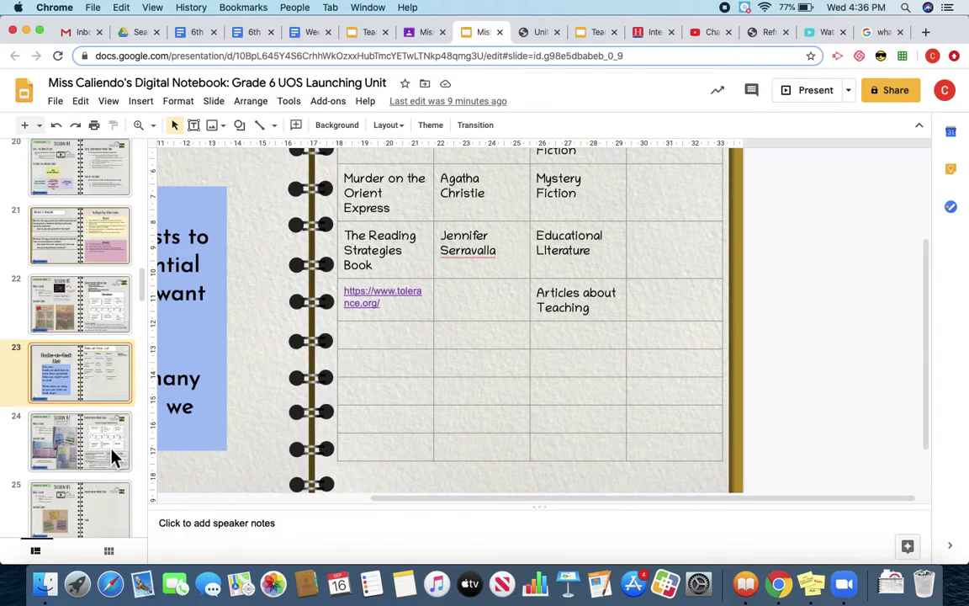
left_click(114, 454)
scroll(540, 461, "down", 1)
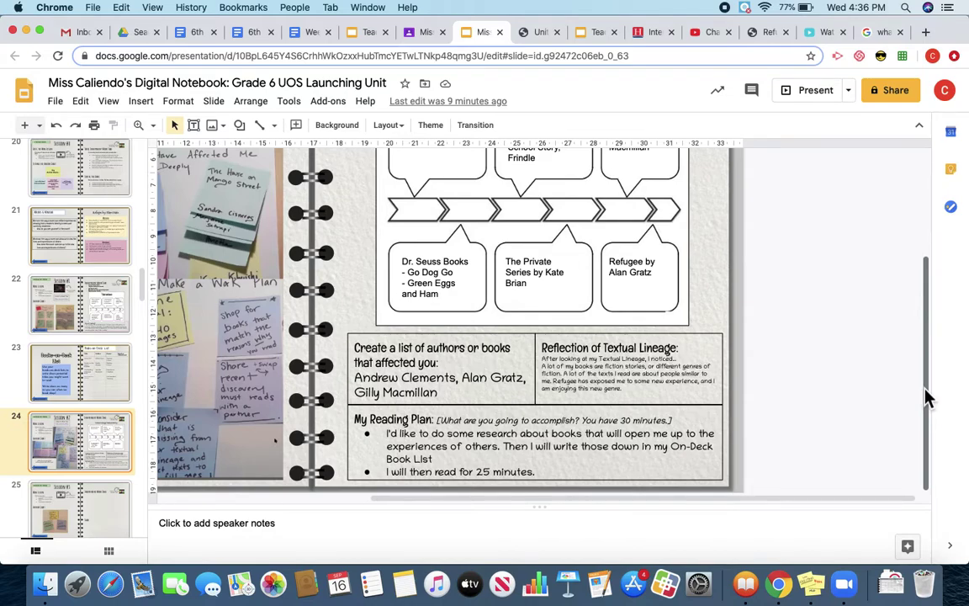
Open the 30 Minute Timer video from slide 24 on YouTube, restart it from the beginning without the ad, and return to My Reading Plan
left_click_drag(926, 395, 919, 237)
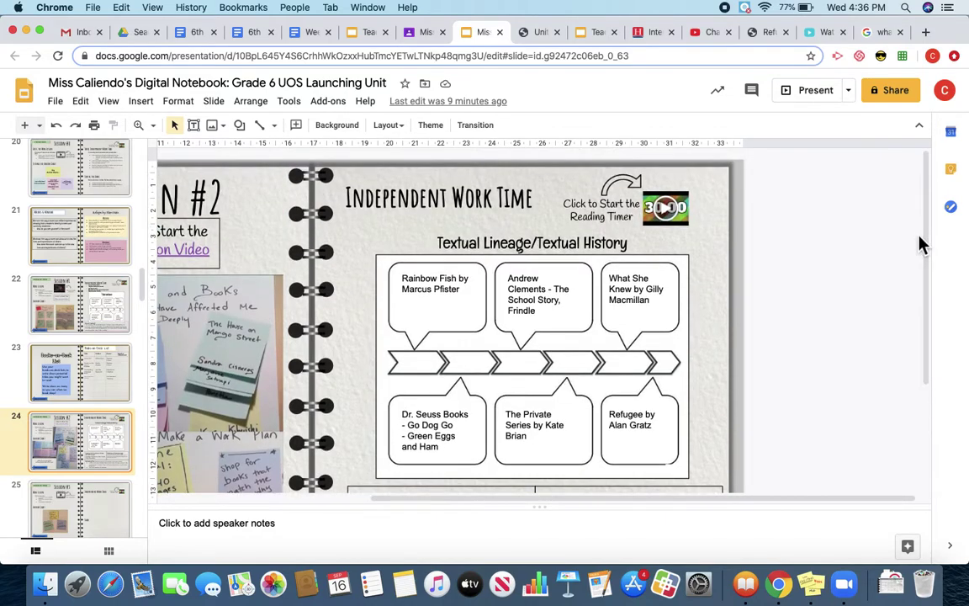
left_click(683, 224)
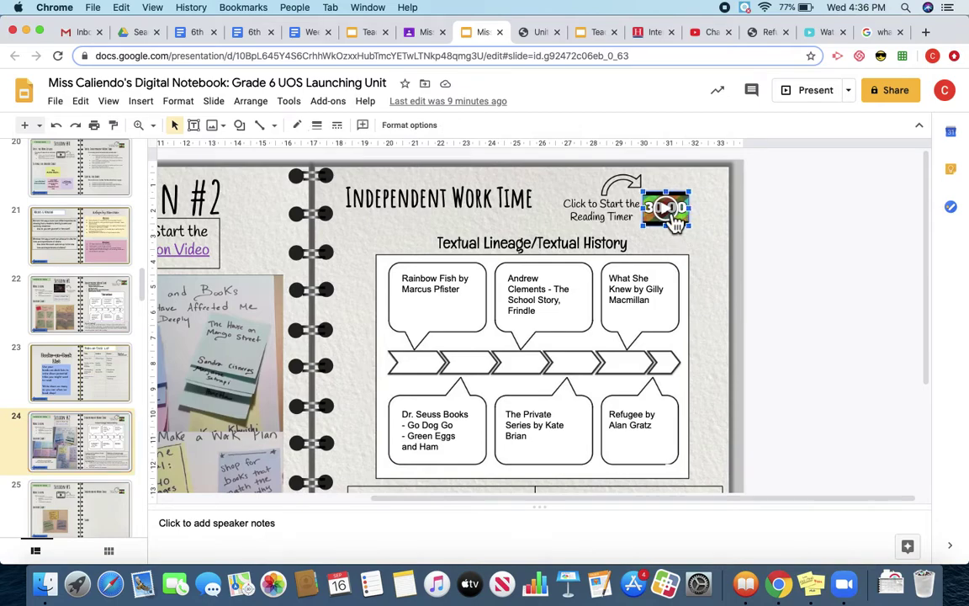
left_click(669, 215)
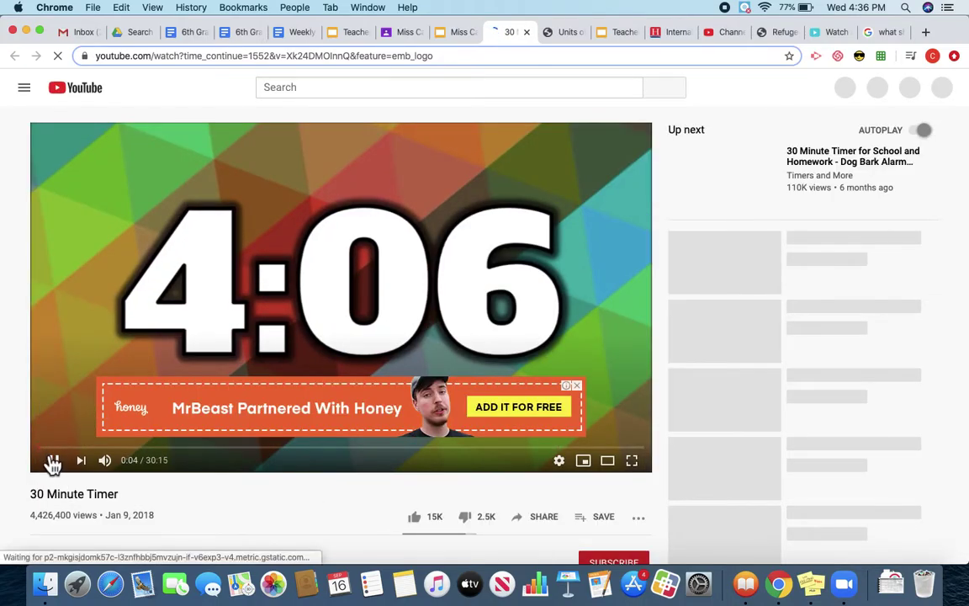
left_click_drag(19, 451, 19, 455)
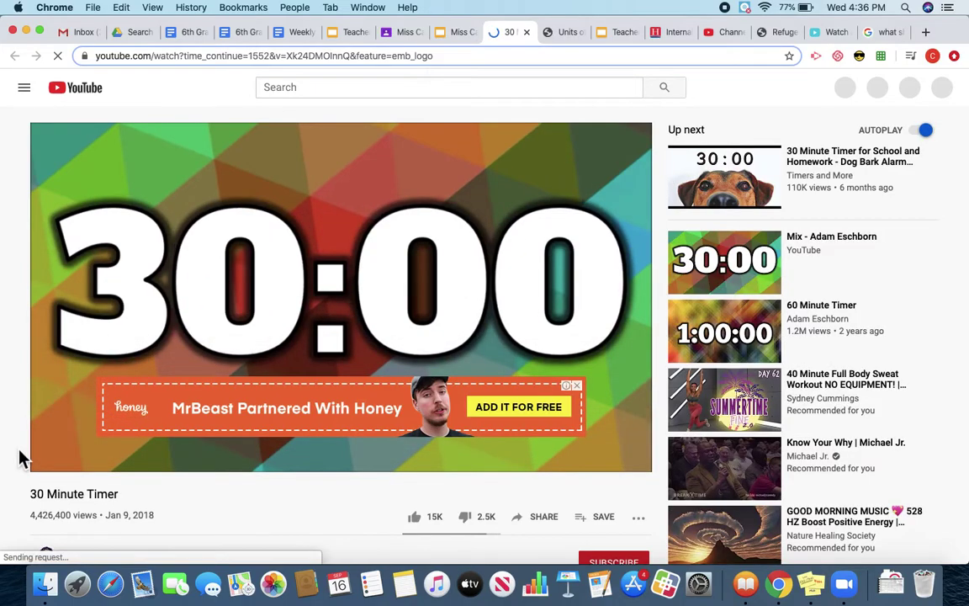
left_click(577, 387)
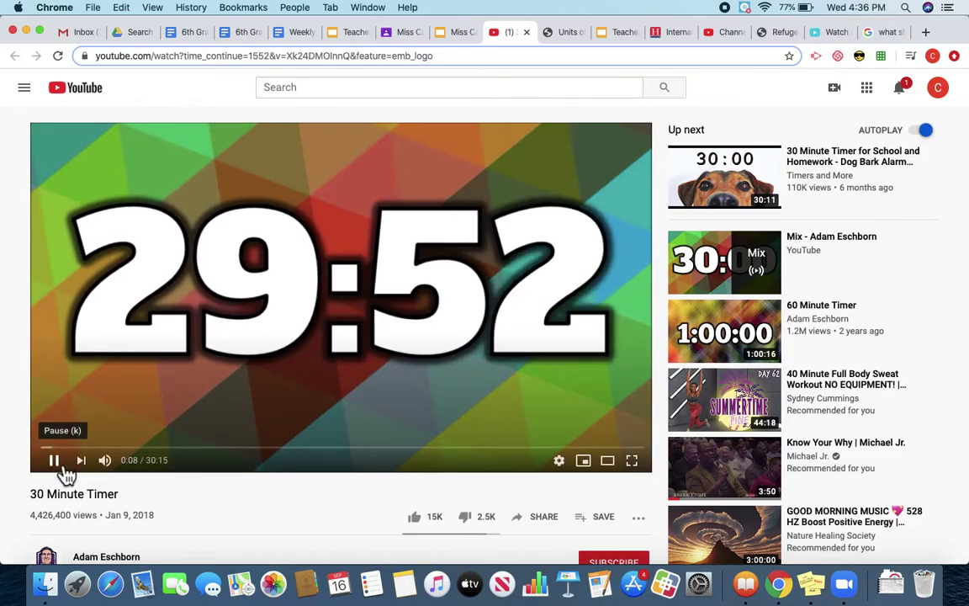
left_click(458, 35)
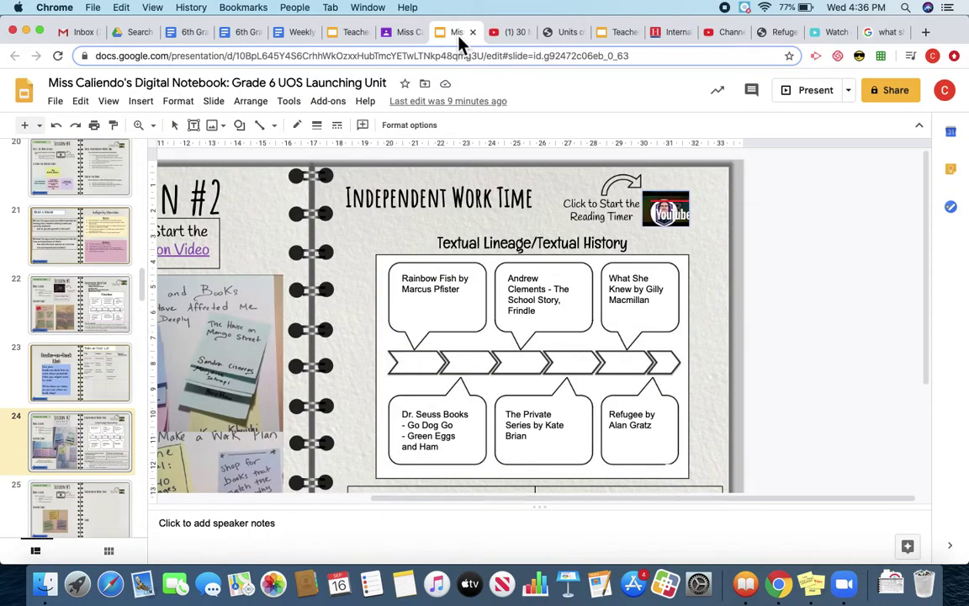
scroll(905, 366, "down", 5)
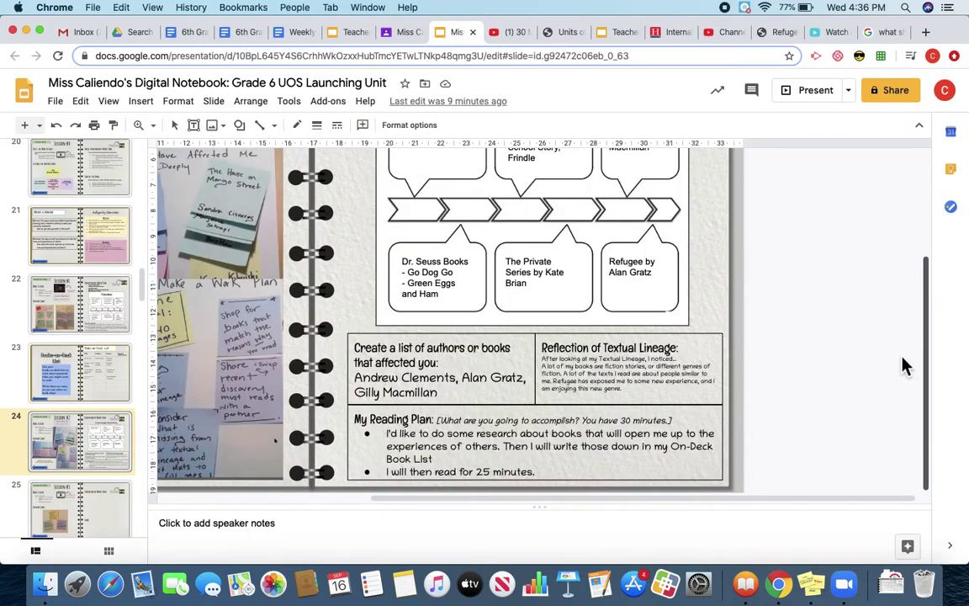
Return to the Classroom announcement and highlight the Refugee Read Aloud instructions, ending on the note about the Thursday and Friday deadline
left_click(400, 45)
scroll(387, 517, "down", 3)
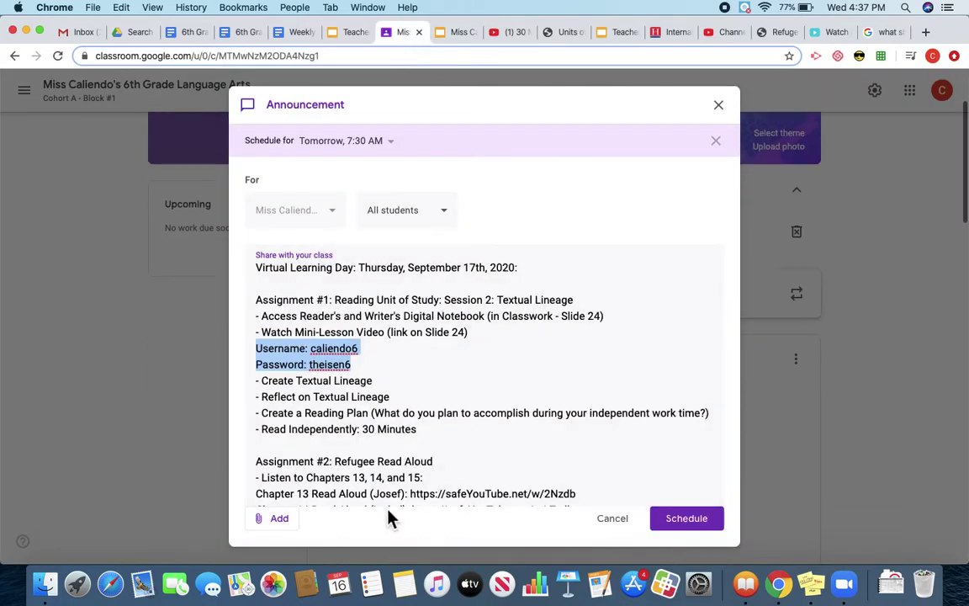
scroll(389, 401, "down", 4)
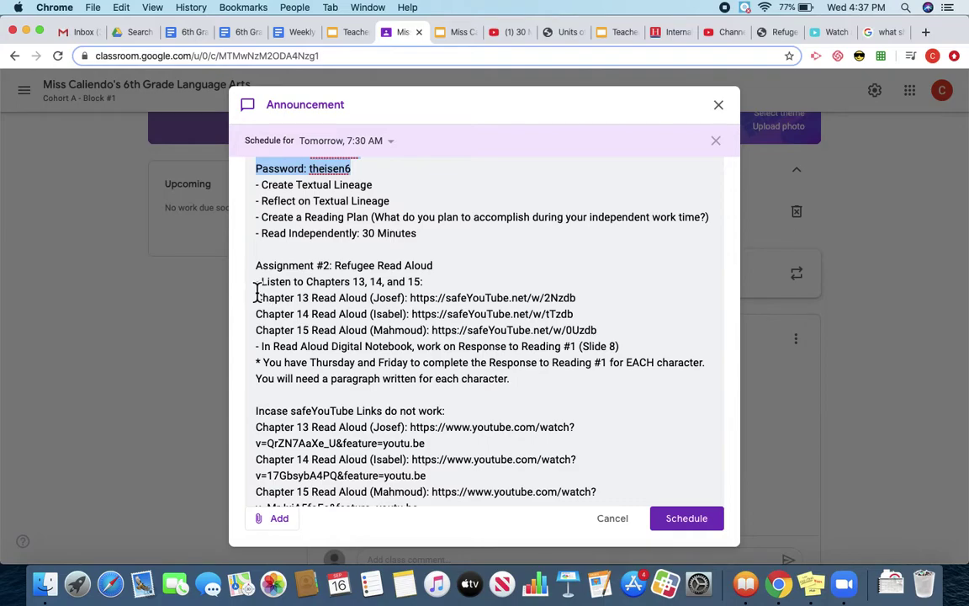
left_click_drag(256, 288, 565, 383)
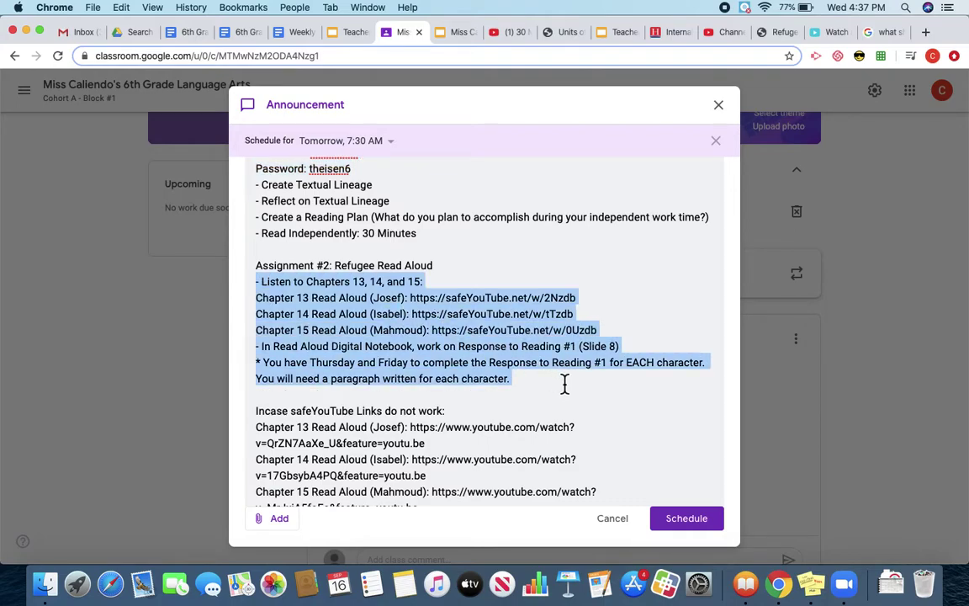
left_click(514, 385)
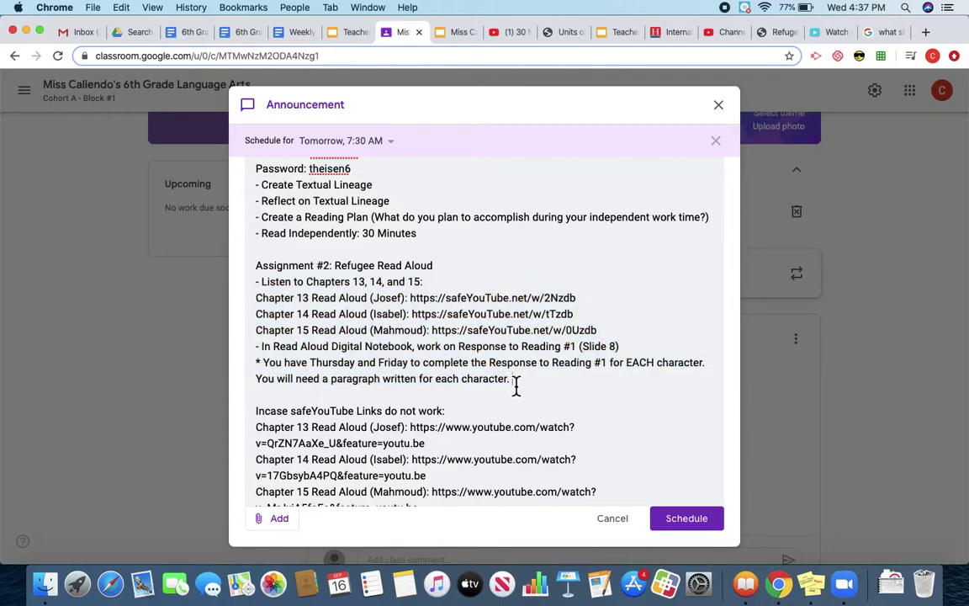
left_click_drag(517, 386, 245, 370)
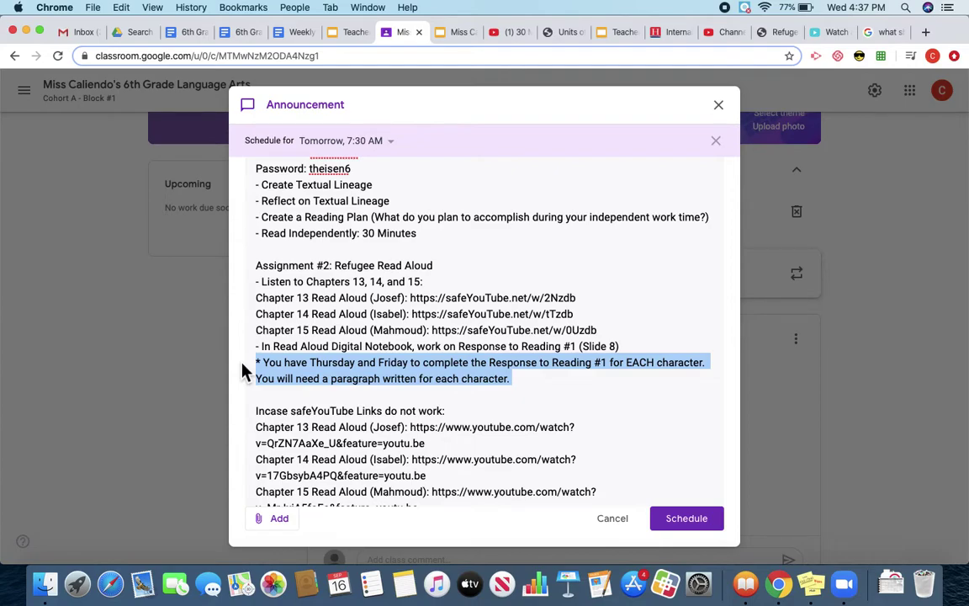
Switch to the Teacher Copy: Read Aloud Digital Notebook and skim its opening slides, including the vocabulary pages
left_click(349, 36)
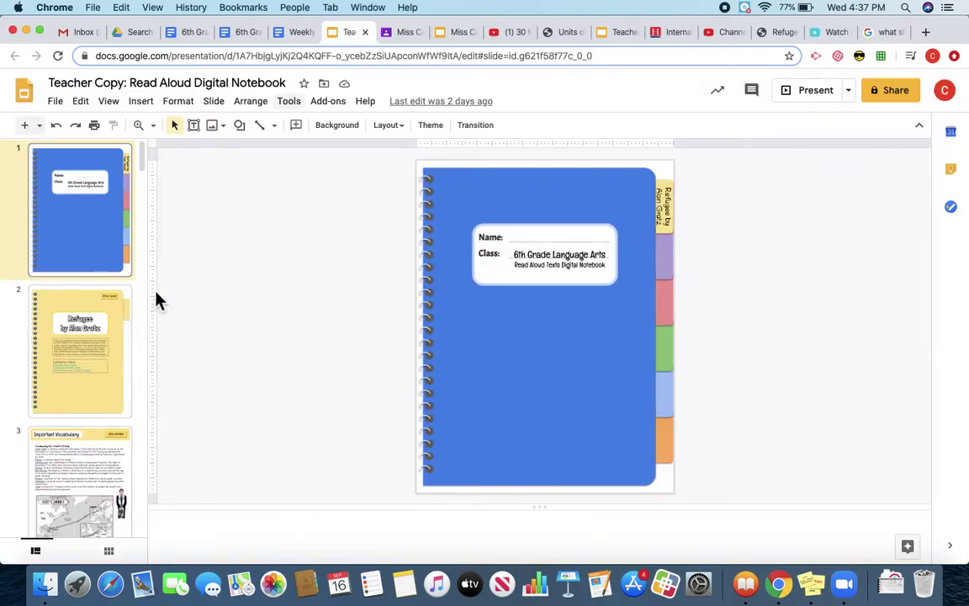
scroll(95, 336, "down", 5)
scroll(95, 336, "down", 3)
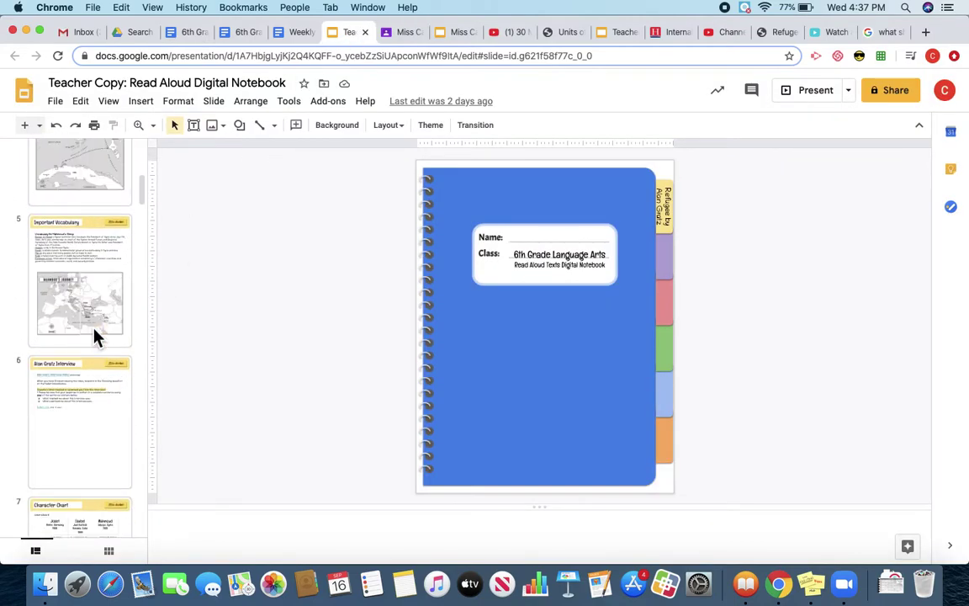
scroll(94, 334, "up", 8)
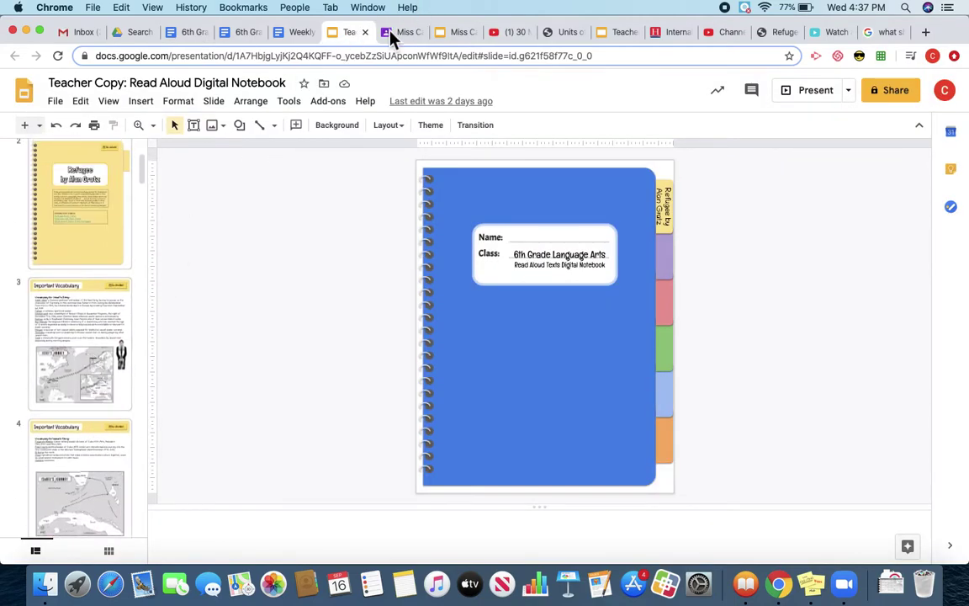
Close the Classroom announcement and expand the Read Aloud Digital Notebook: Refugee assignment under Week of 9/14-9/18 in Classwork
left_click(396, 32)
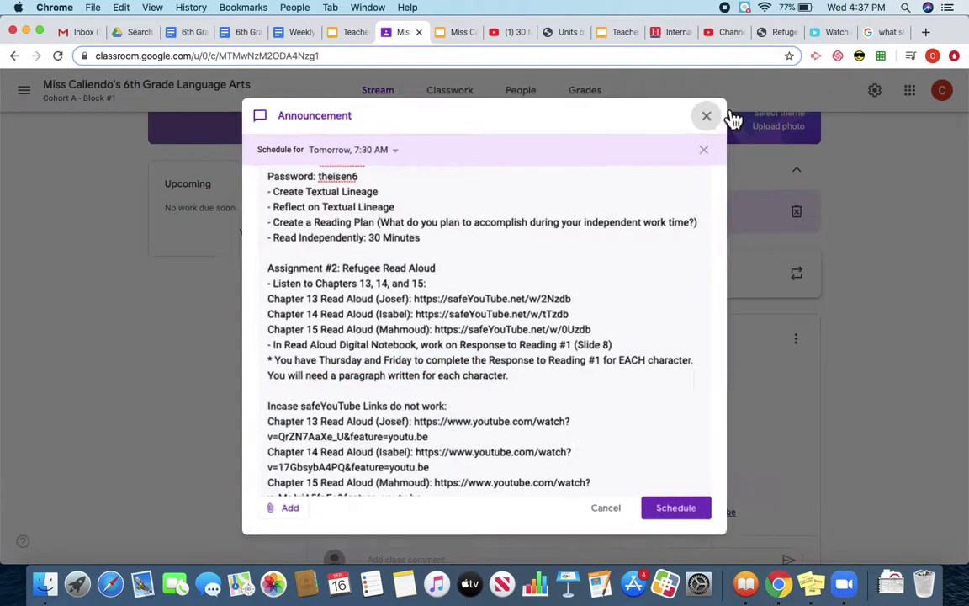
left_click(718, 104)
left_click(450, 94)
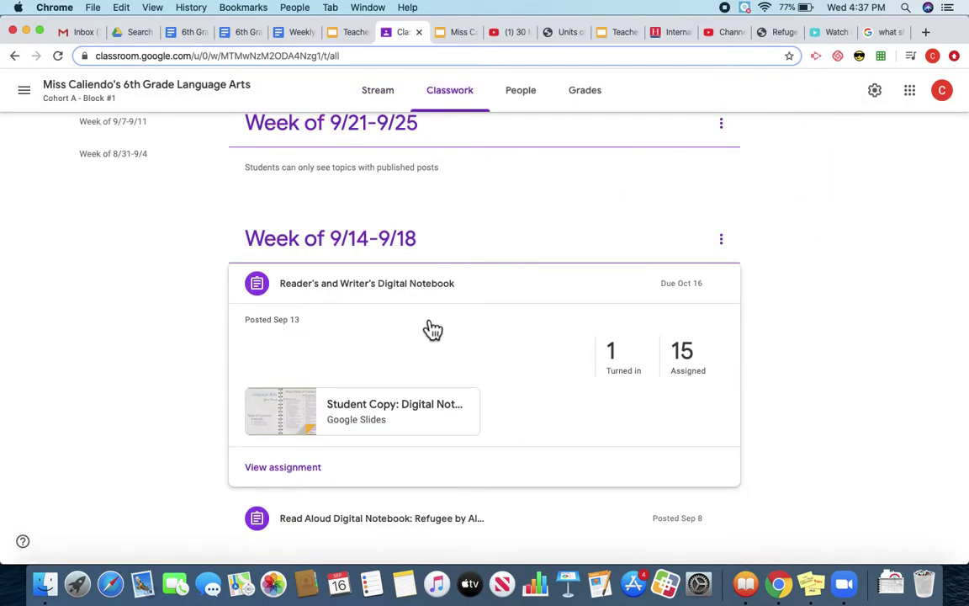
scroll(426, 328, "down", 5)
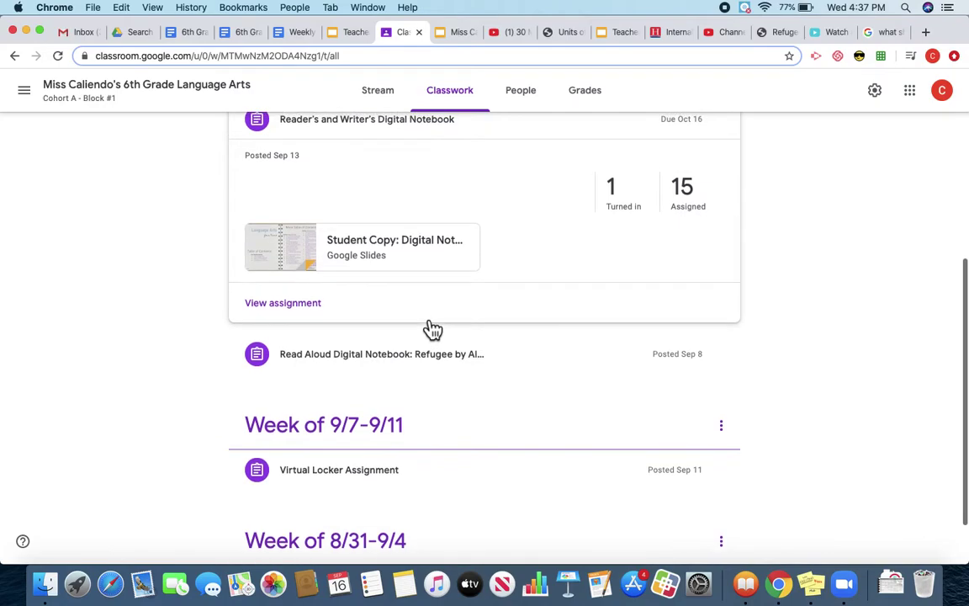
left_click(394, 149)
left_click(401, 294)
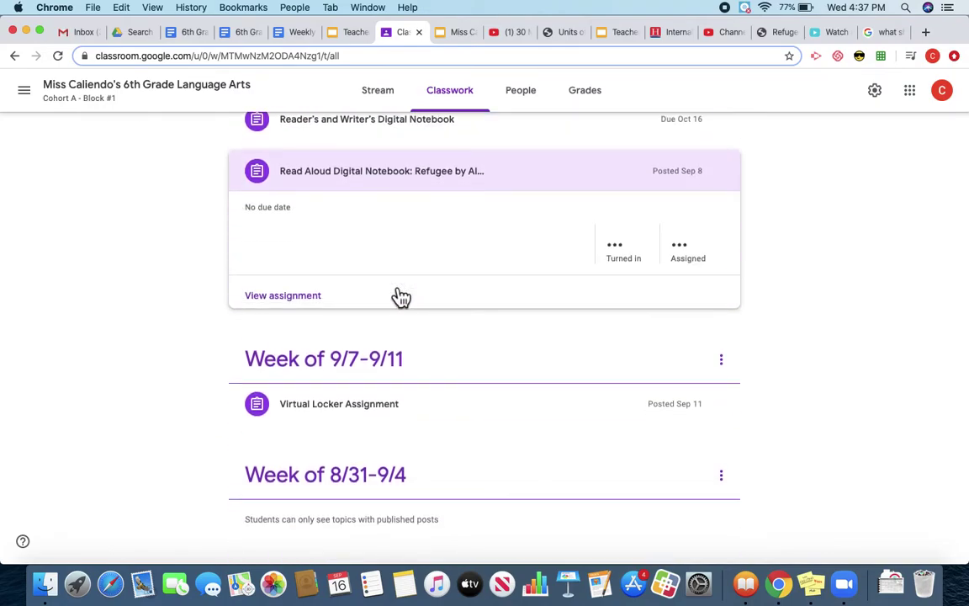
Look through the Character Chart slides in the Teacher Copy: Read Aloud Digital Notebook for the response page
left_click(345, 33)
scroll(44, 356, "down", 10)
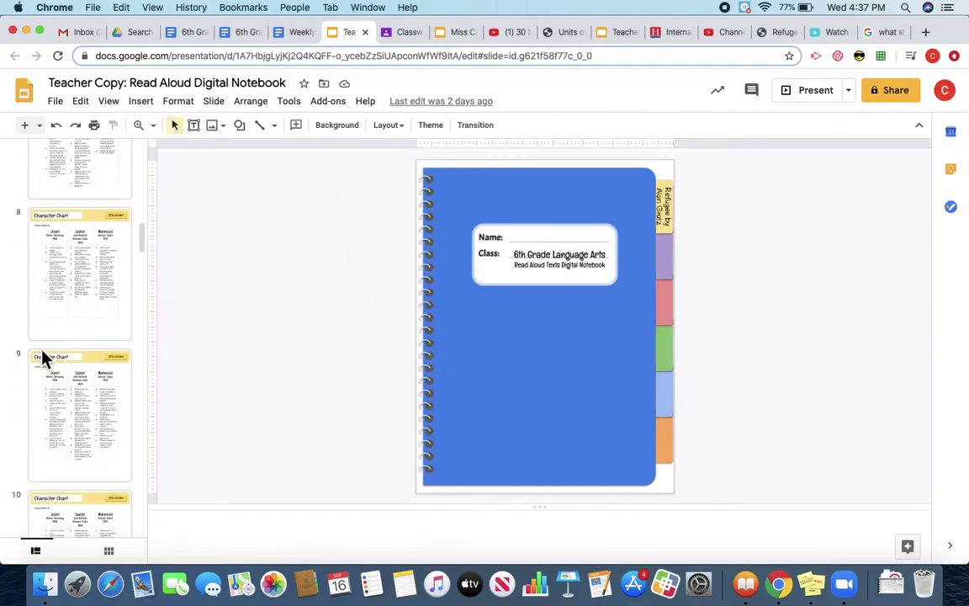
scroll(44, 356, "down", 7)
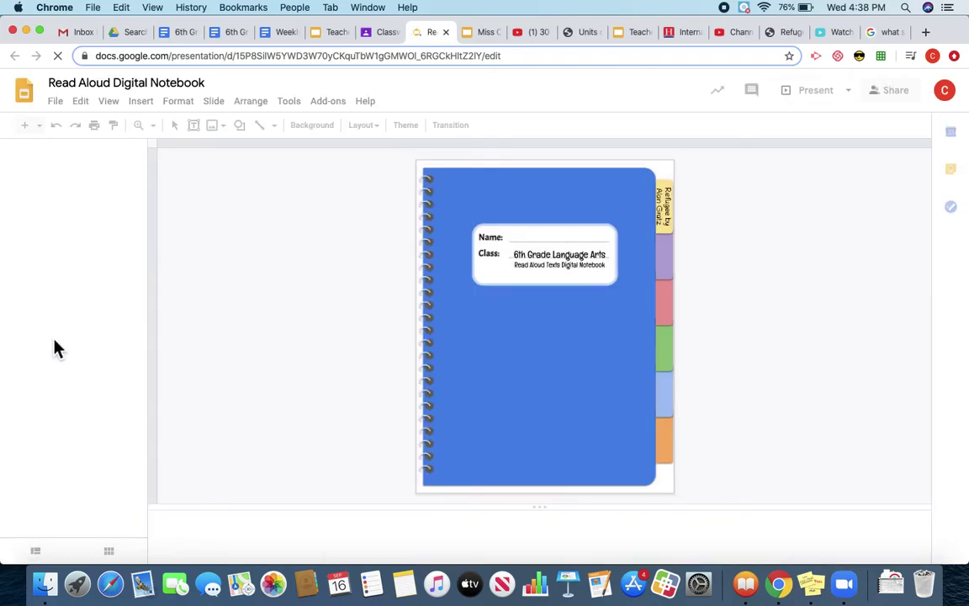
Display the Response to Reading #1 page, slide 8, in the Read Aloud Digital Notebook
scroll(55, 349, "down", 3)
scroll(55, 349, "down", 5)
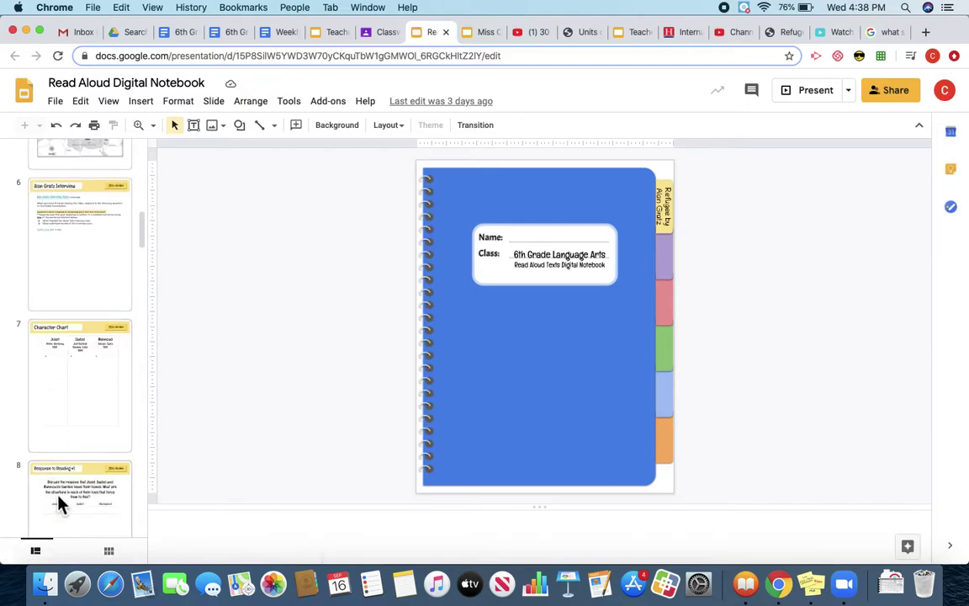
left_click(59, 502)
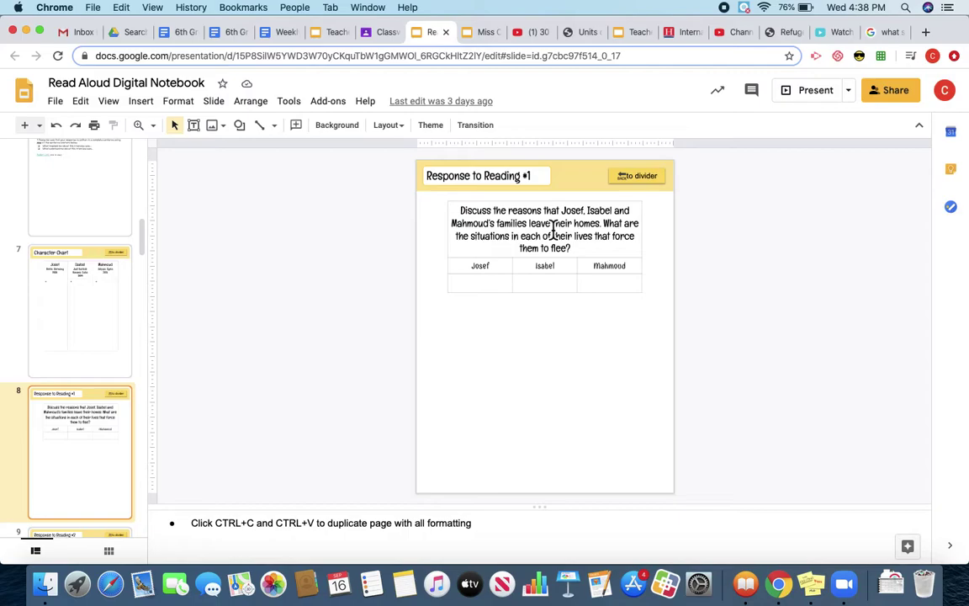
Start the Josef response on slide 8 with "Josef's family was forced to flee their home country of Germany."
left_click(477, 293)
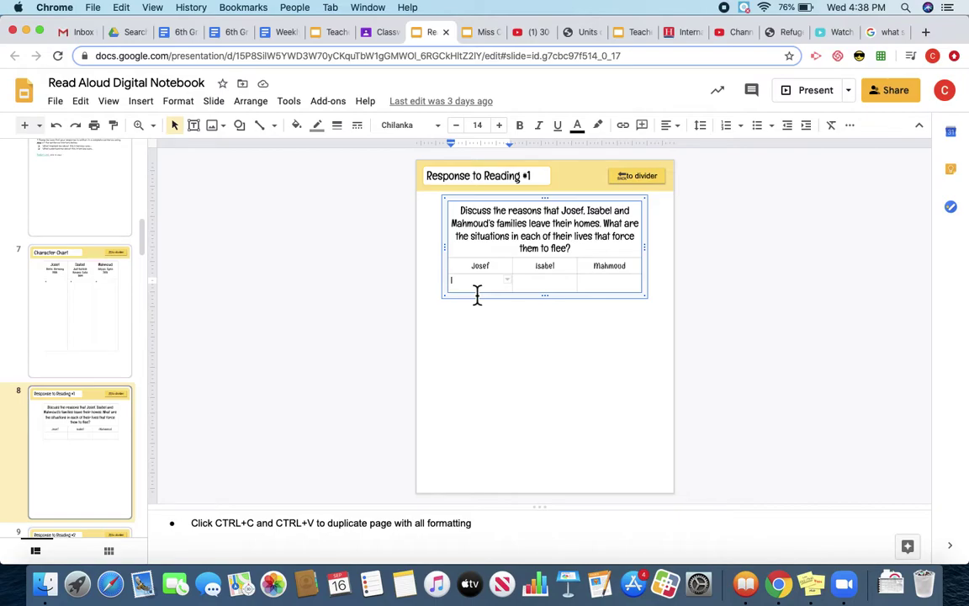
type("Josef's family was f")
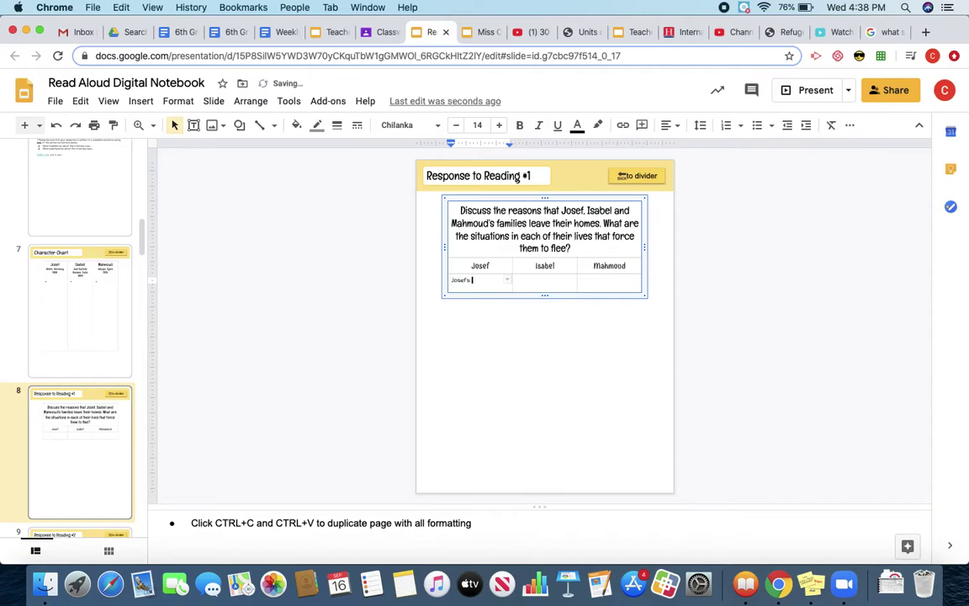
type("orc")
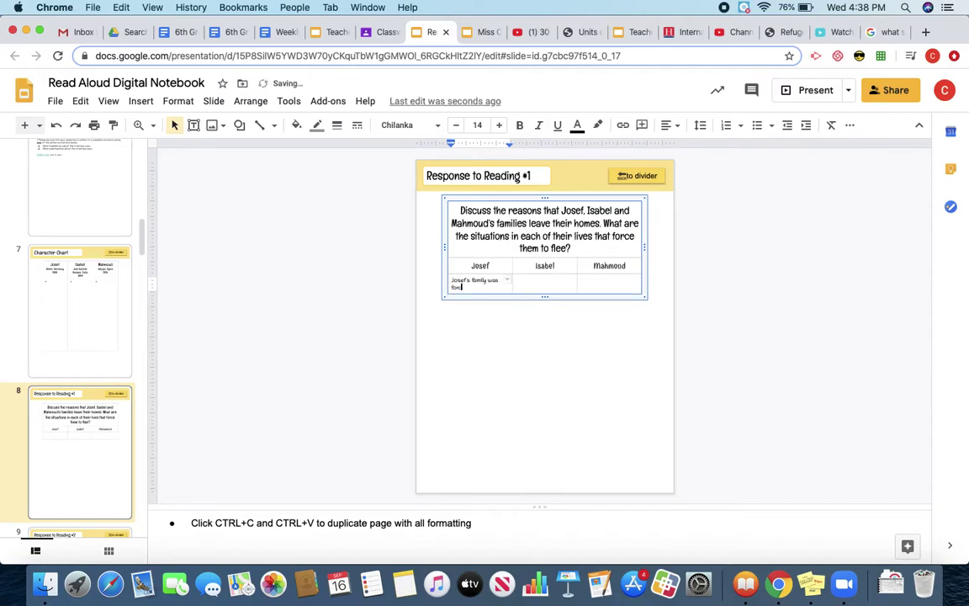
type("ed to flee fheir ho")
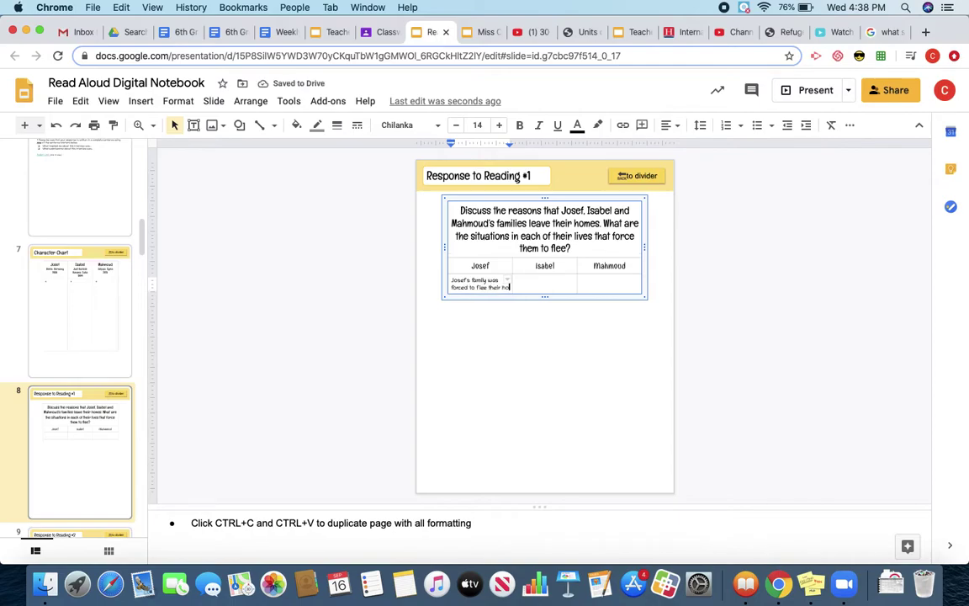
type("me")
left_click(153, 125)
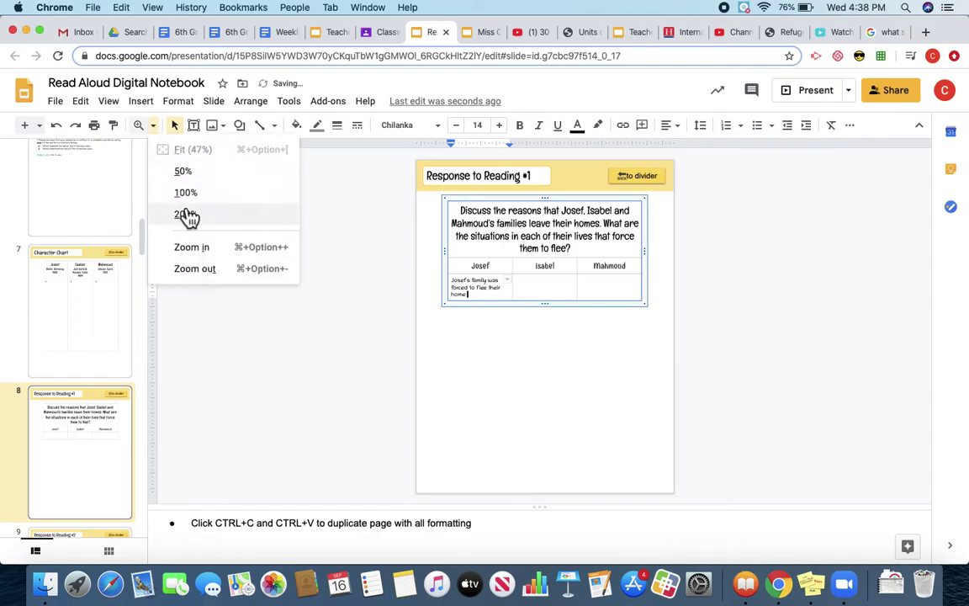
left_click(188, 216)
type("cou")
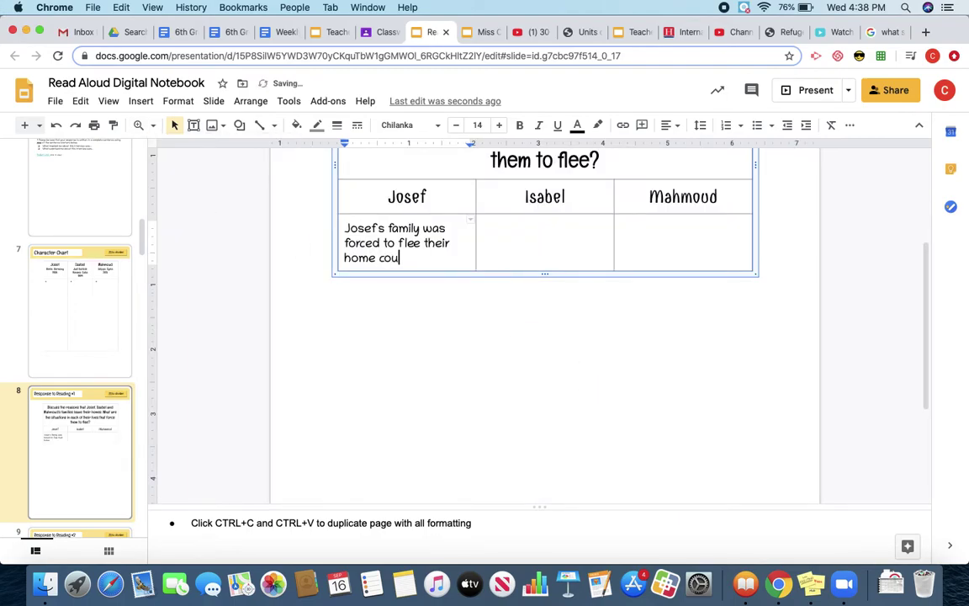
type("ntry of Germany. ")
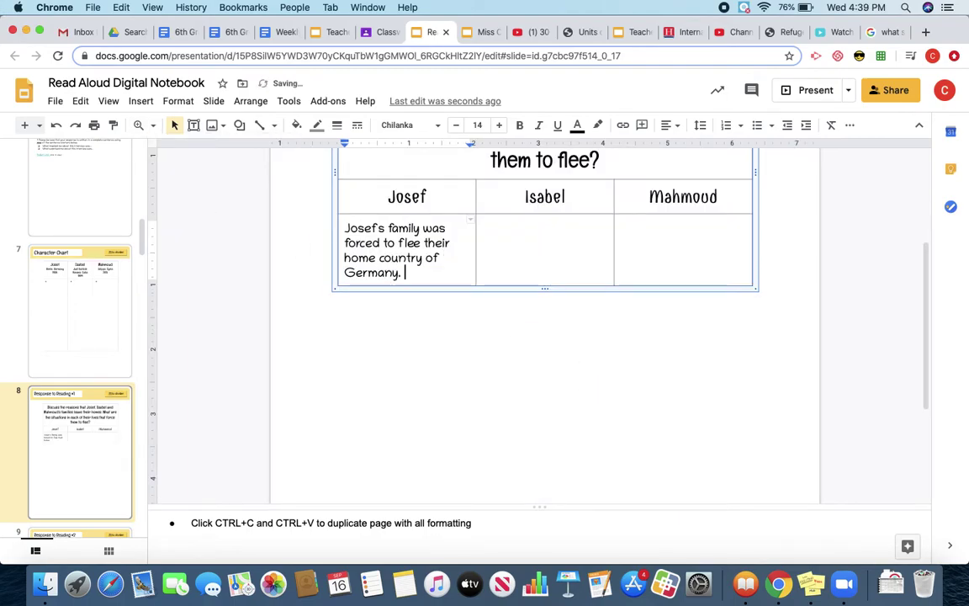
Add the sentence starter "The reason they were forced to flee was because..." to the Josef response
type("The reason they were ")
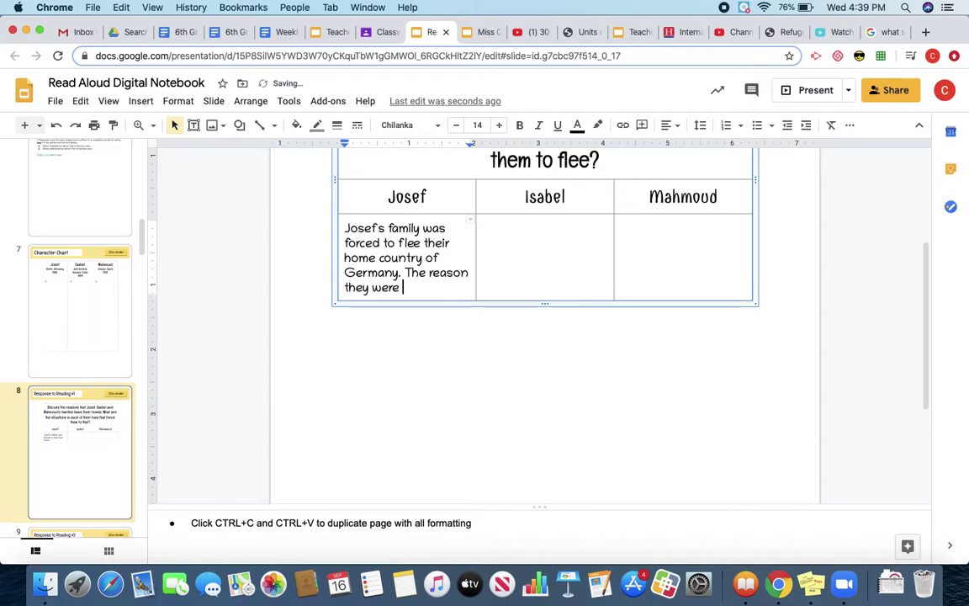
type("forced to flee ")
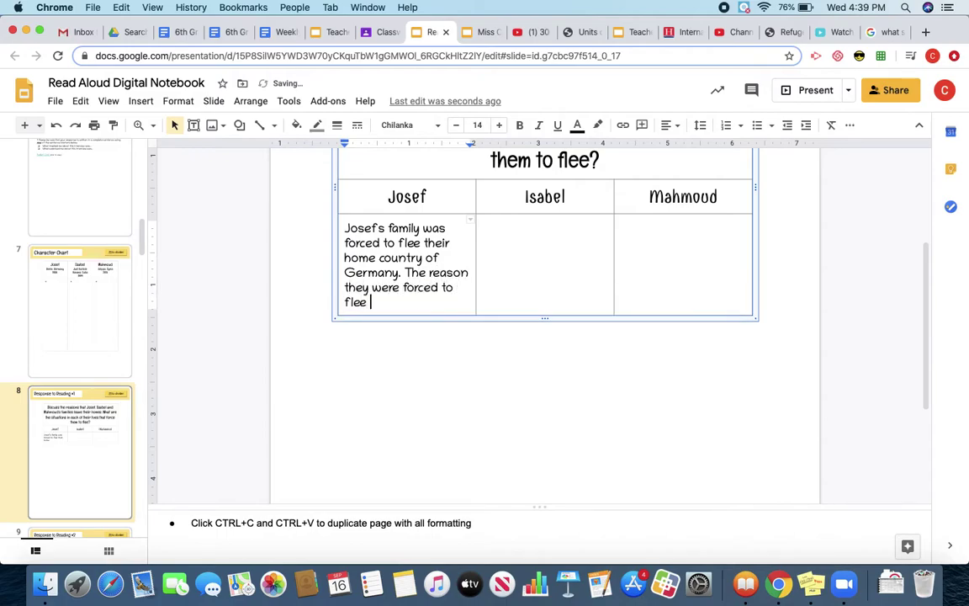
type("was becasue")
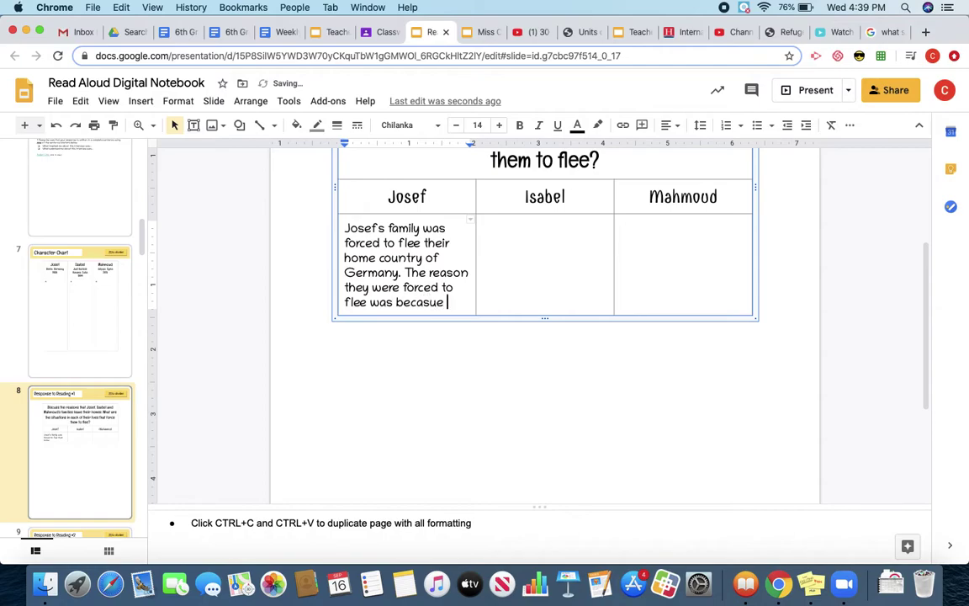
key("BackSpace")
key("BackSpace")
key("BackSpace")
type("use...")
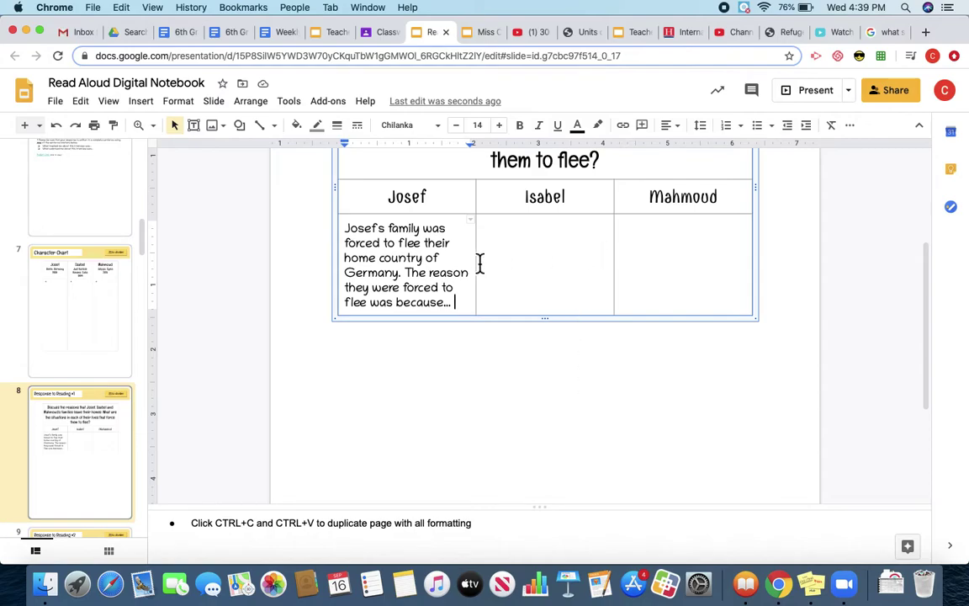
Review the Response to Reading #1 prompt and the Josef, Isabel and Mahmoud response columns on slide 8
left_click(509, 261)
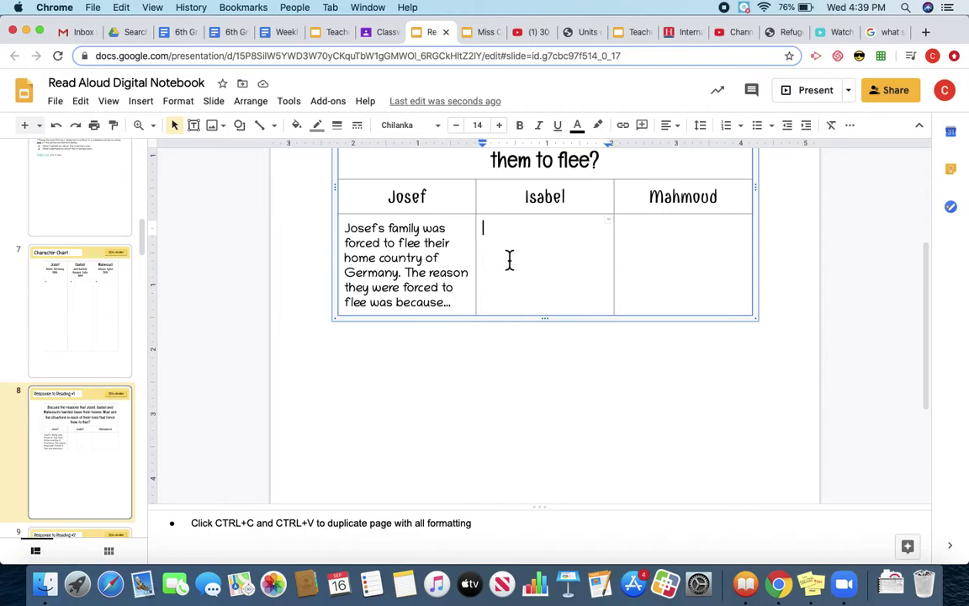
scroll(509, 261, "up", 2)
scroll(437, 303, "down", 2)
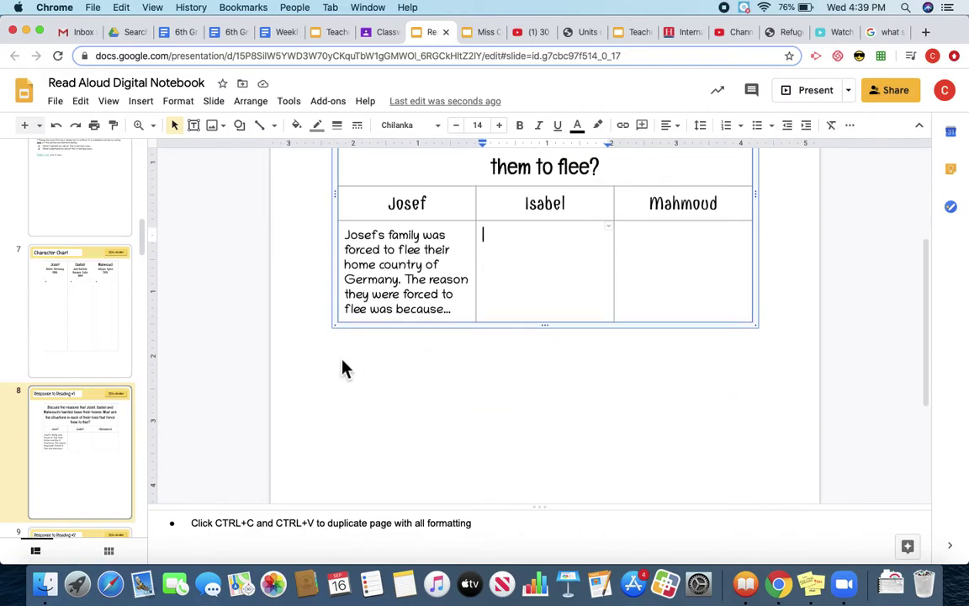
left_click(342, 368)
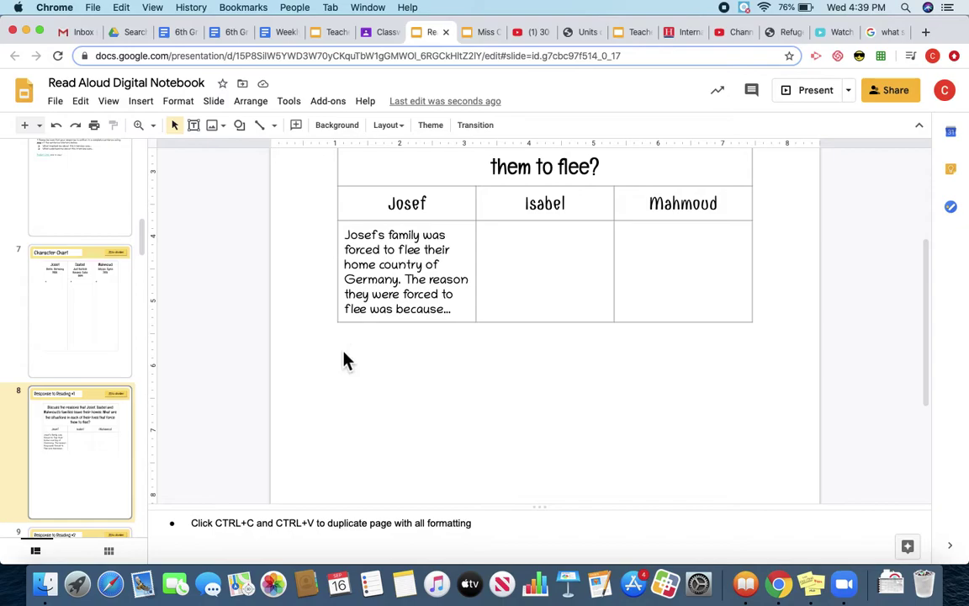
left_click(434, 300)
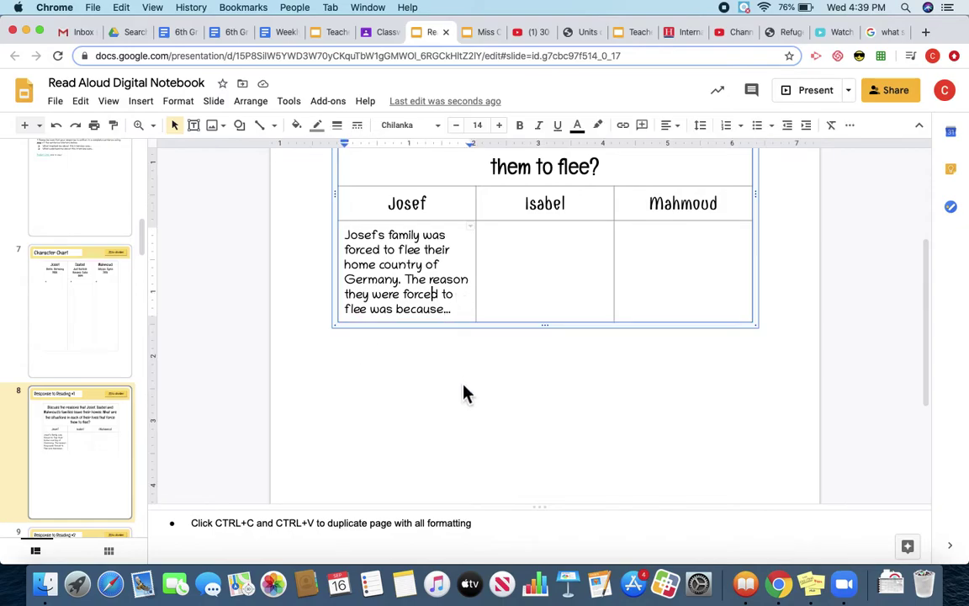
scroll(464, 392, "up", 1)
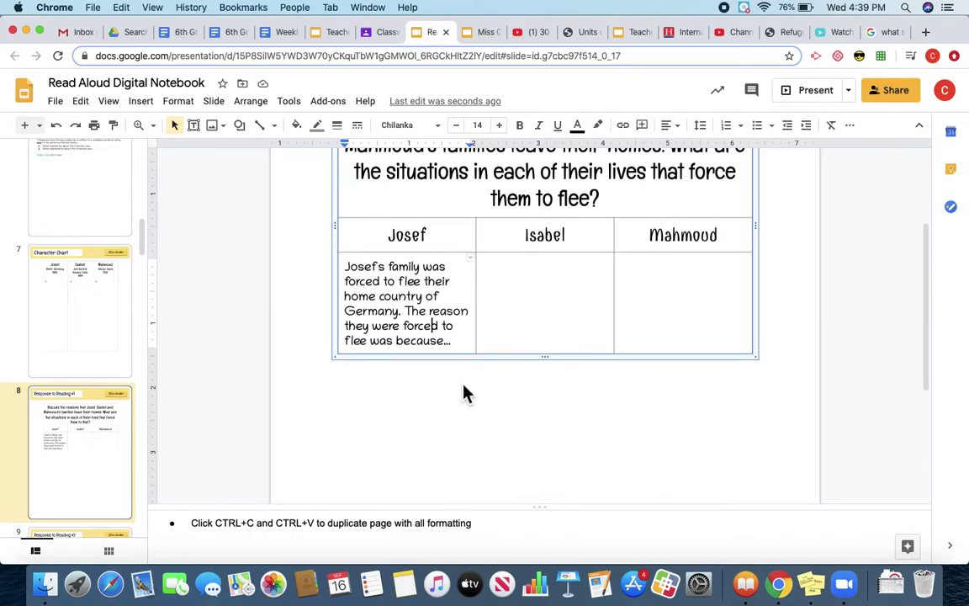
scroll(463, 393, "up", 4)
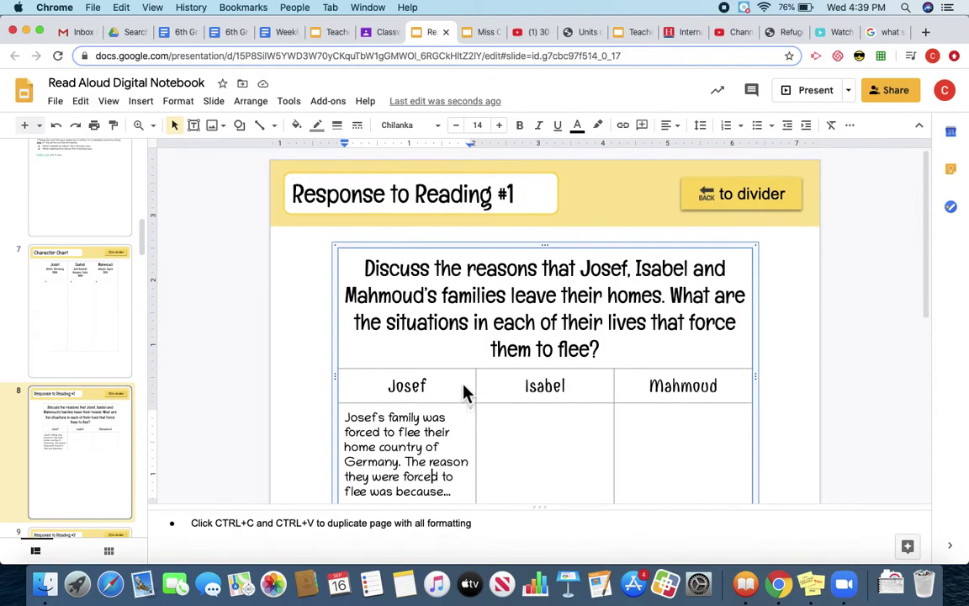
left_click(314, 404)
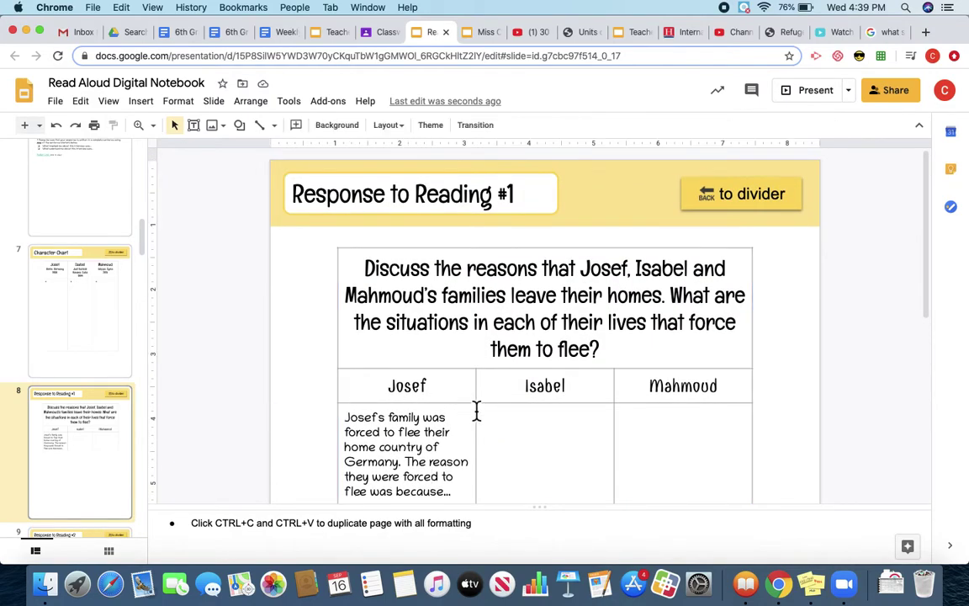
scroll(477, 411, "down", 5)
scroll(476, 411, "up", 4)
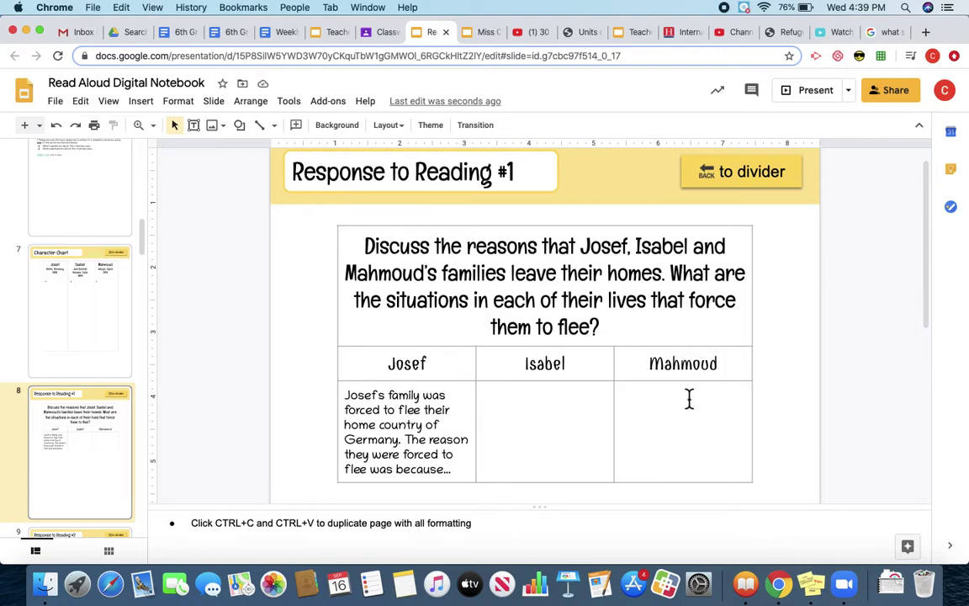
scroll(689, 399, "up", 1)
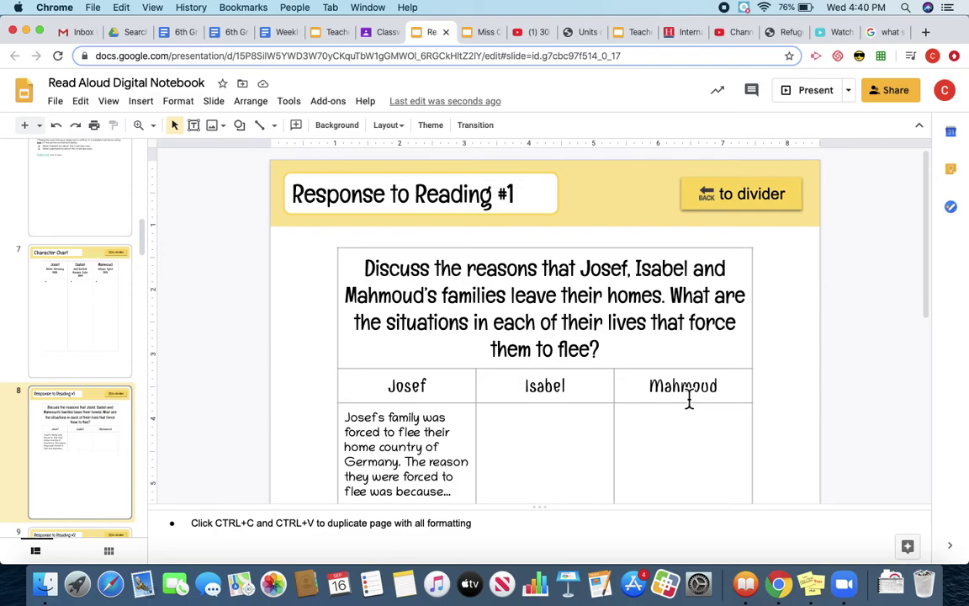
scroll(689, 399, "up", 5)
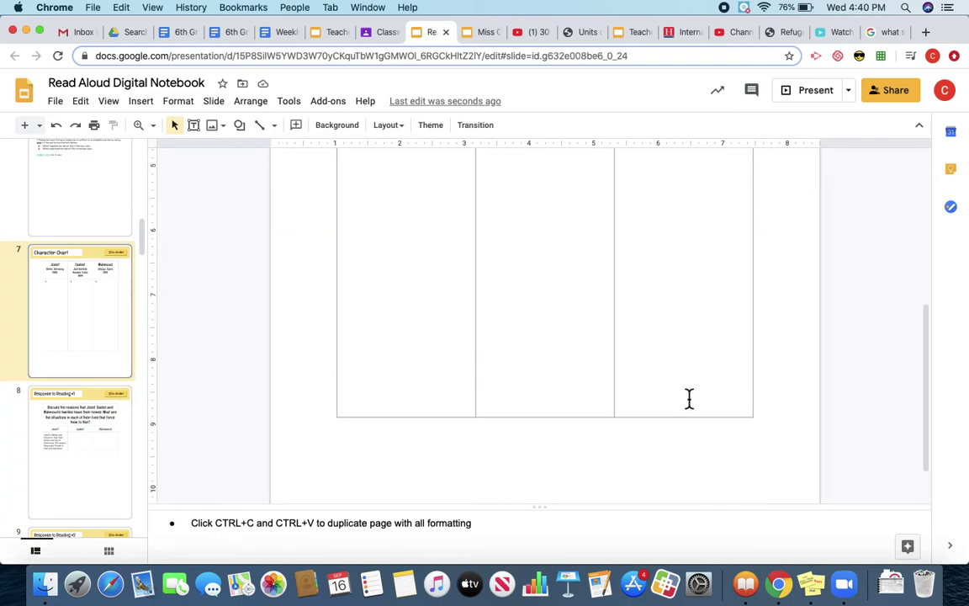
left_click(91, 441)
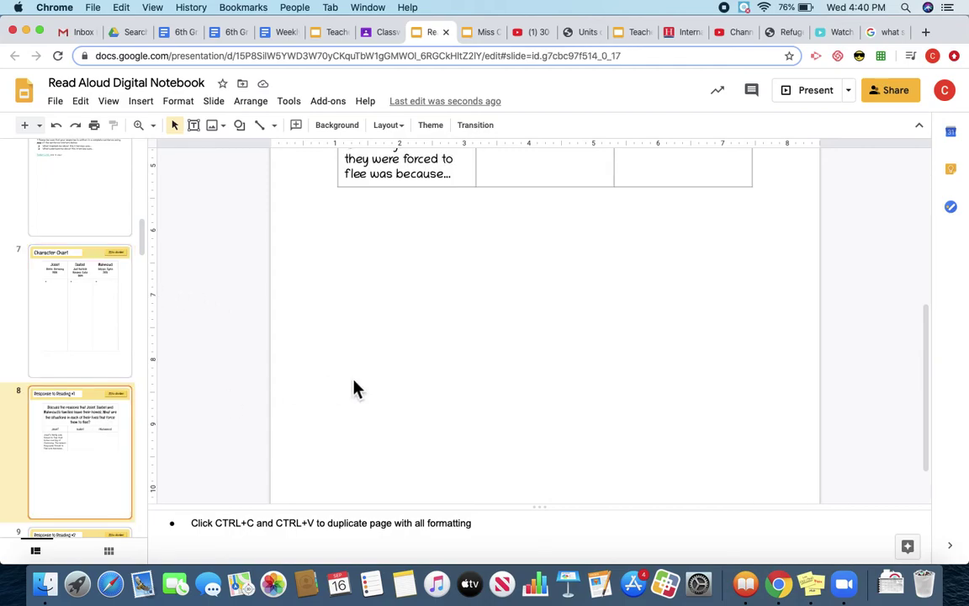
scroll(382, 395, "up", 3)
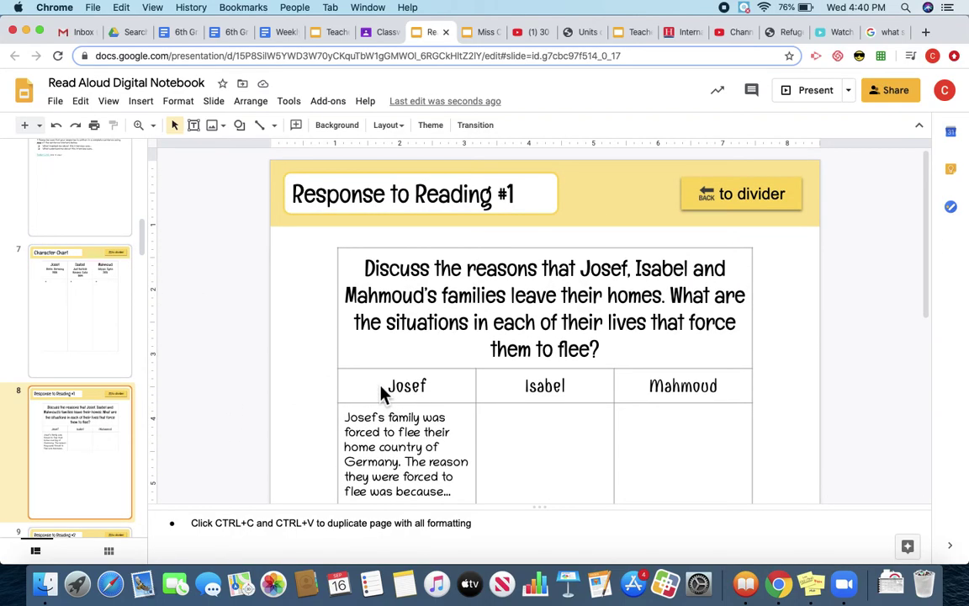